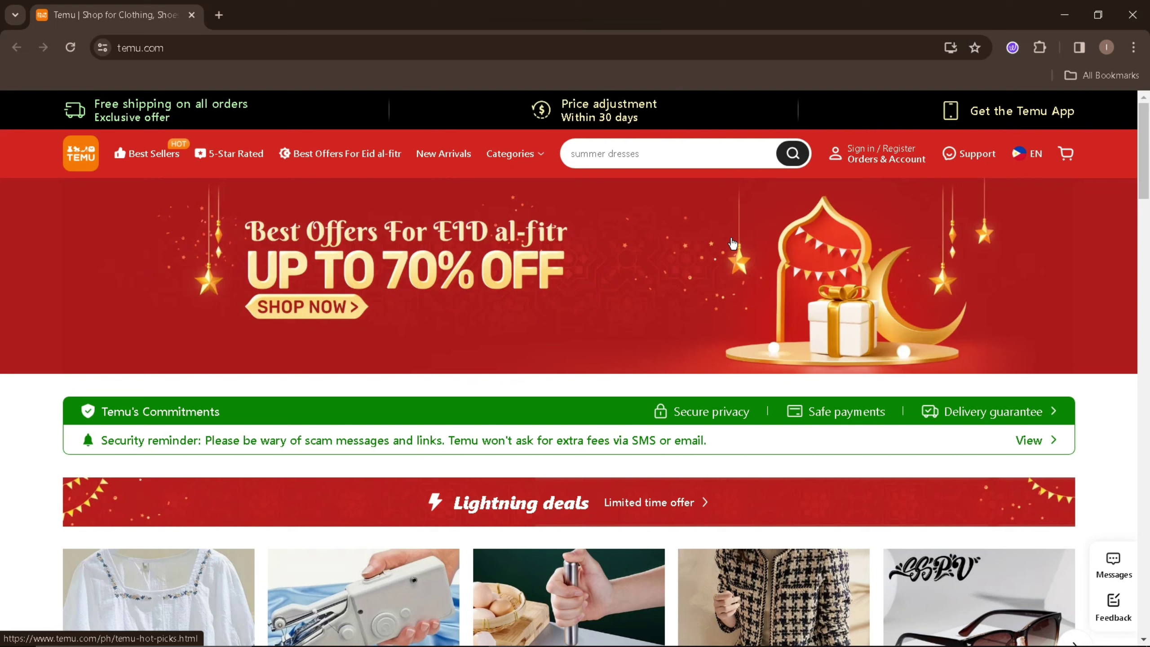
- Sign in to Temu with Google and scroll to the end of the home page
{"action": "left_click", "coordinate": [874, 162]}
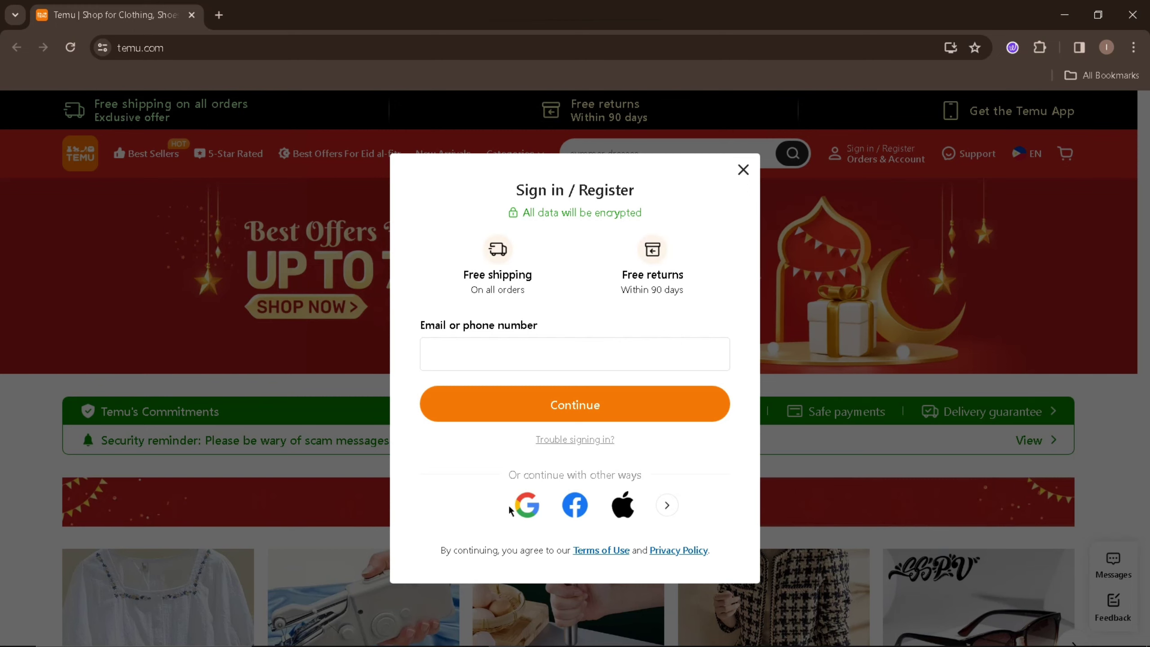
{"action": "left_click", "coordinate": [525, 509]}
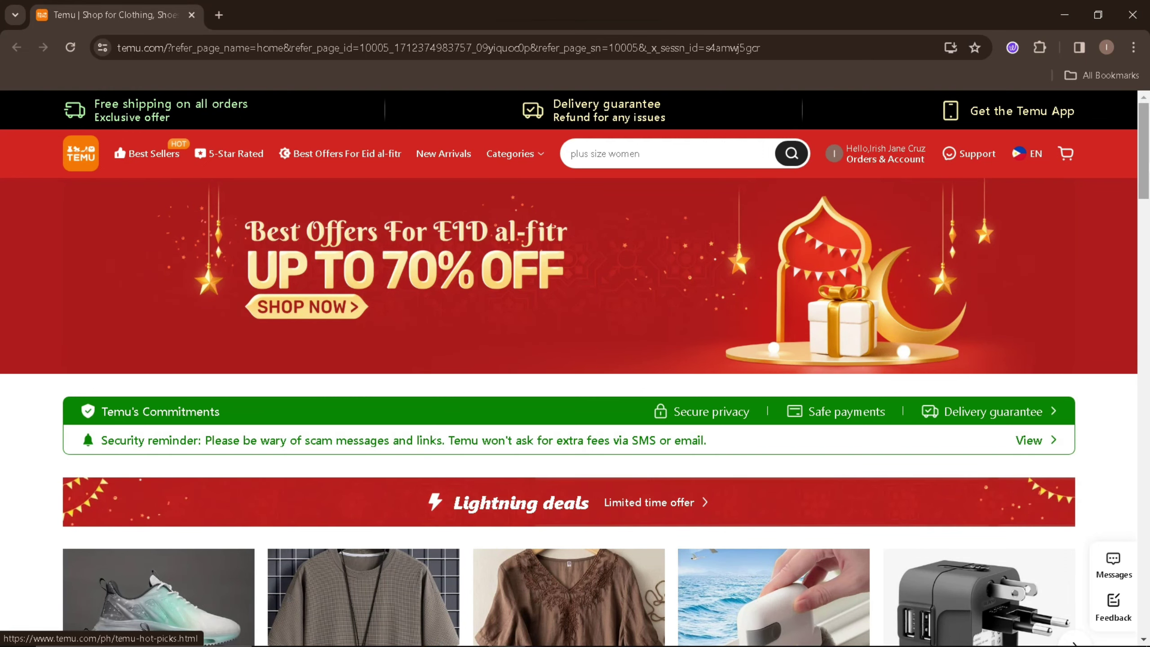
{"action": "scroll", "coordinate": [960, 546], "scroll_direction": "down", "scroll_amount": 15}
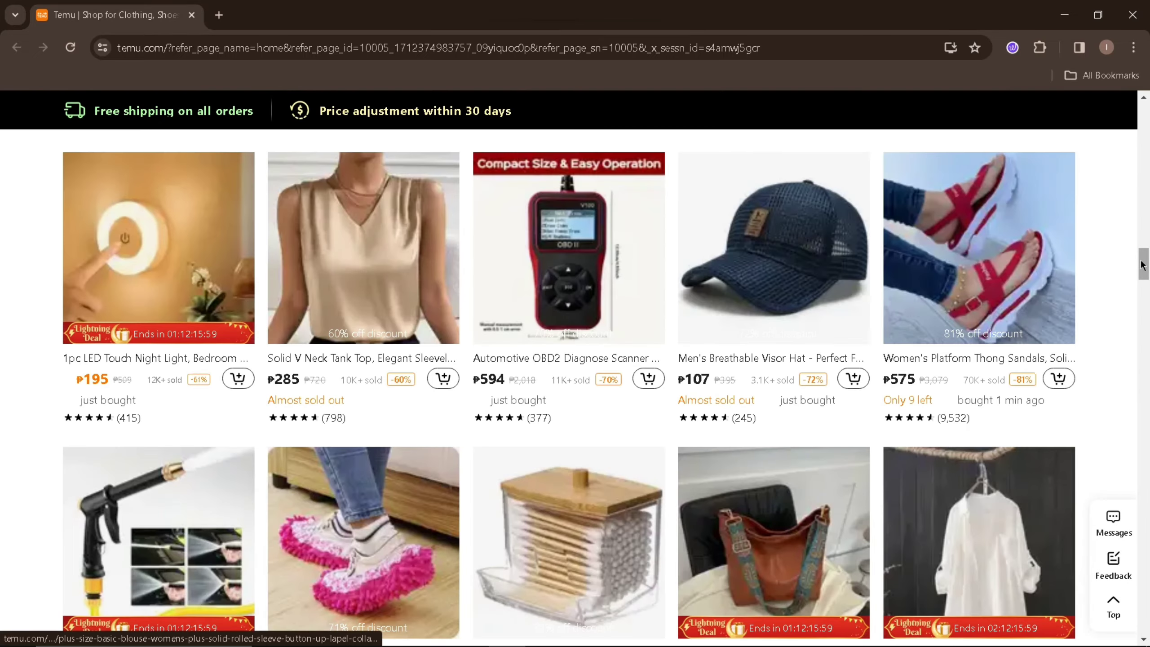
{"action": "left_click_drag", "start_coordinate": [1140, 265], "coordinate": [1140, 625]}
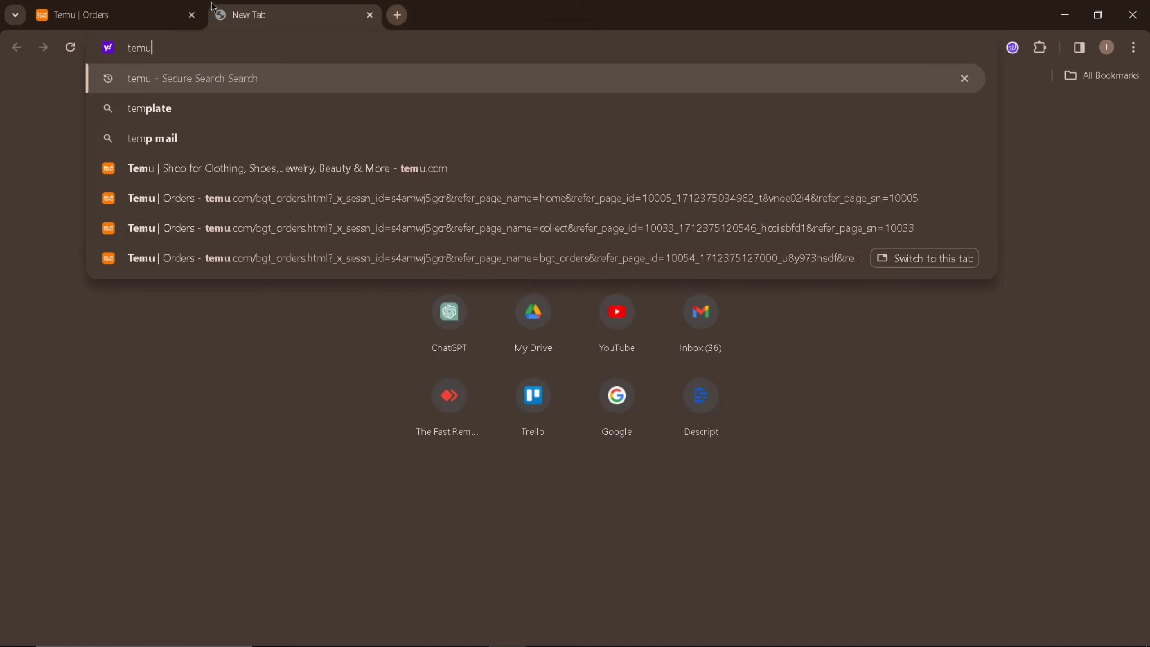
- Search the web for 'temu affiliate' from the new tab's address bar
{"action": "type", "text": "add"}
{"action": "key", "text": "BackSpace"}
{"action": "key", "text": "BackSpace"}
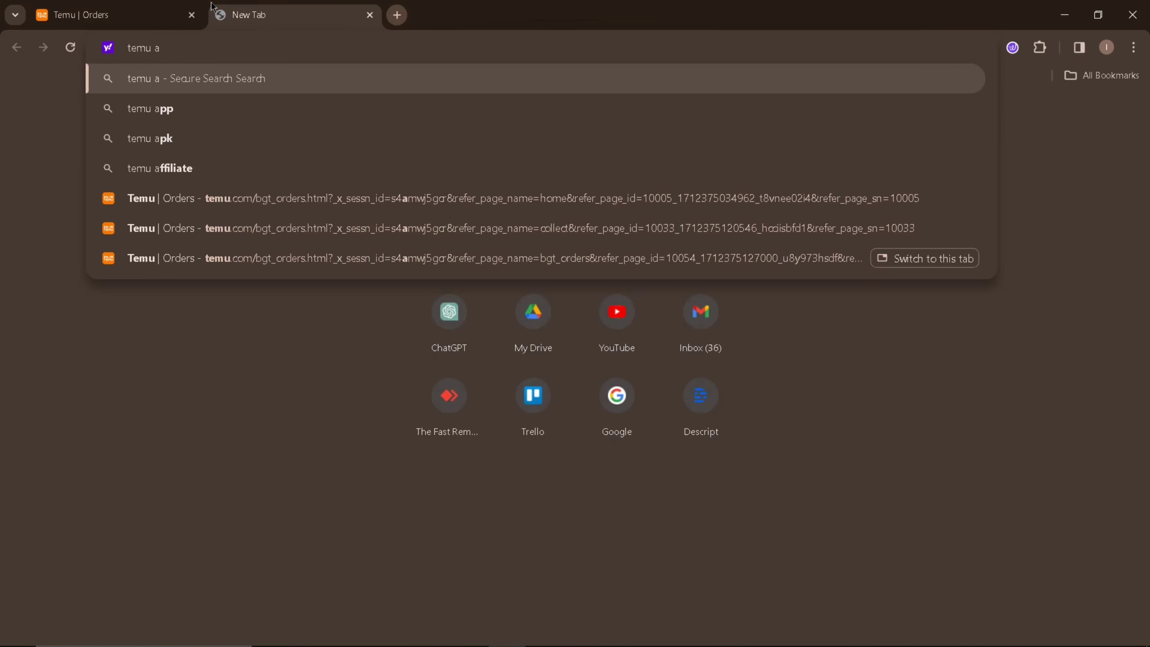
{"action": "type", "text": "ffi"}
{"action": "key", "text": "Down"}
{"action": "key", "text": "Return"}
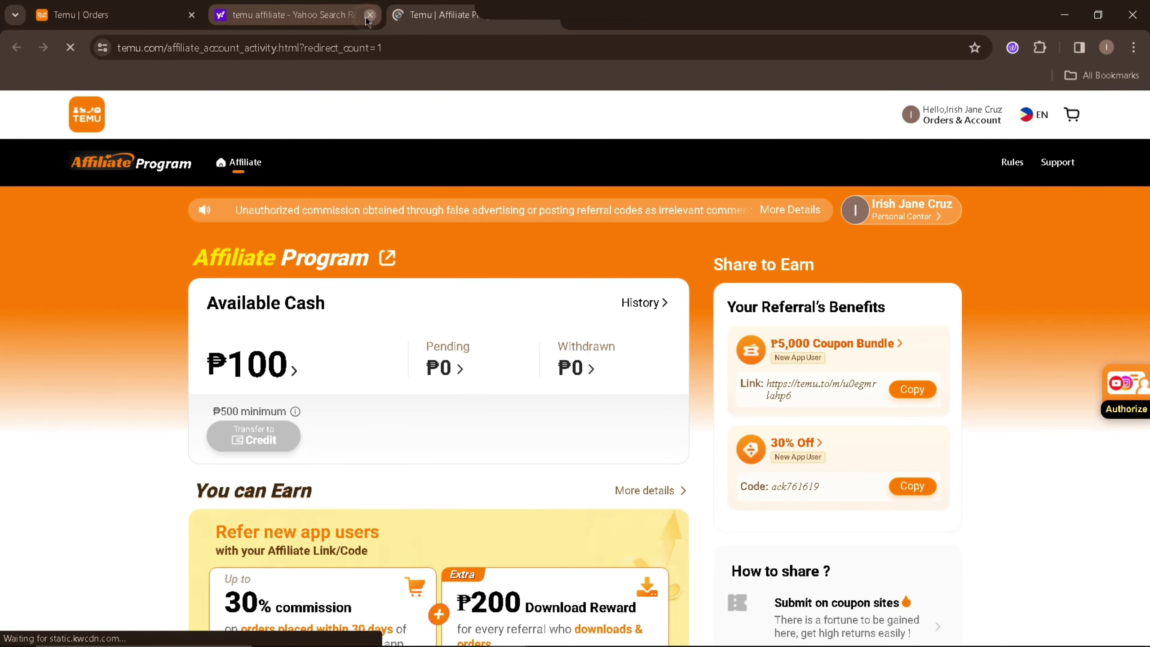
- Close the Yahoo search and Temu Orders tabs, then continue the affiliate tutorial
{"action": "left_click", "coordinate": [369, 15]}
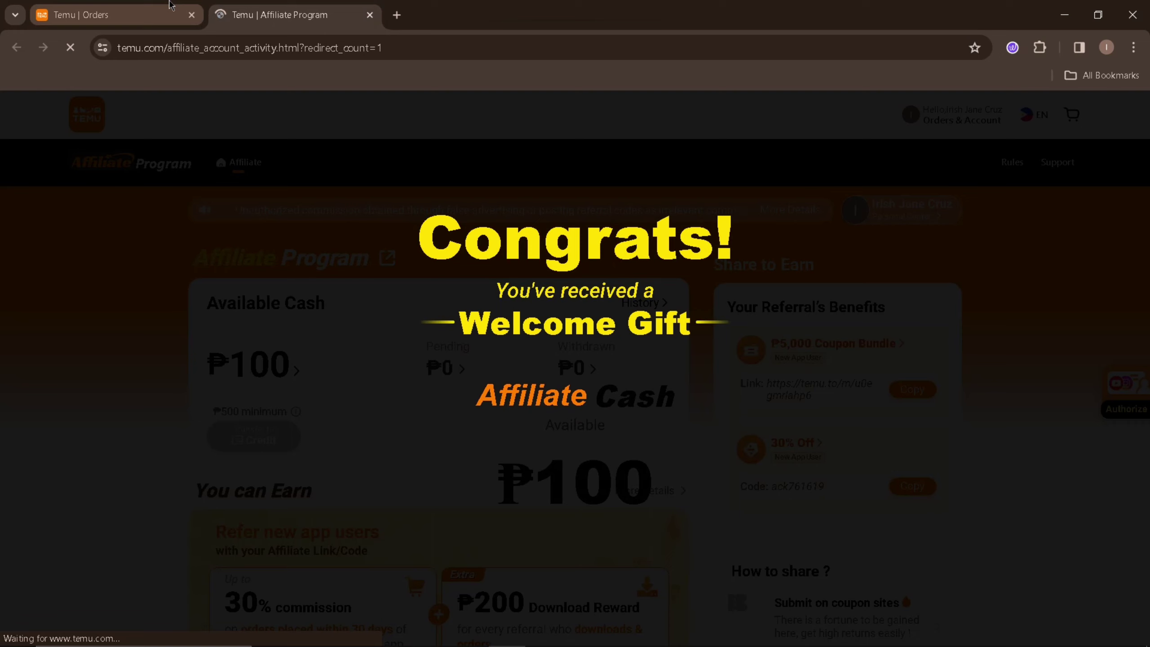
{"action": "left_click", "coordinate": [191, 15]}
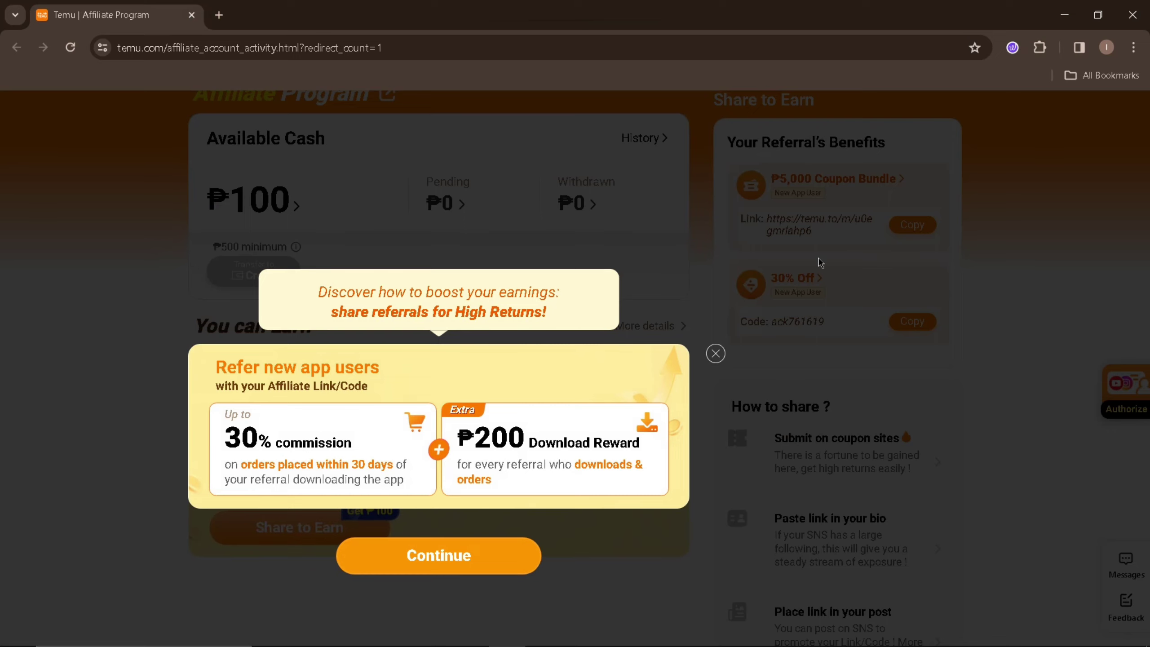
{"action": "left_click", "coordinate": [819, 259]}
{"action": "scroll", "coordinate": [818, 262], "scroll_direction": "up", "scroll_amount": 3}
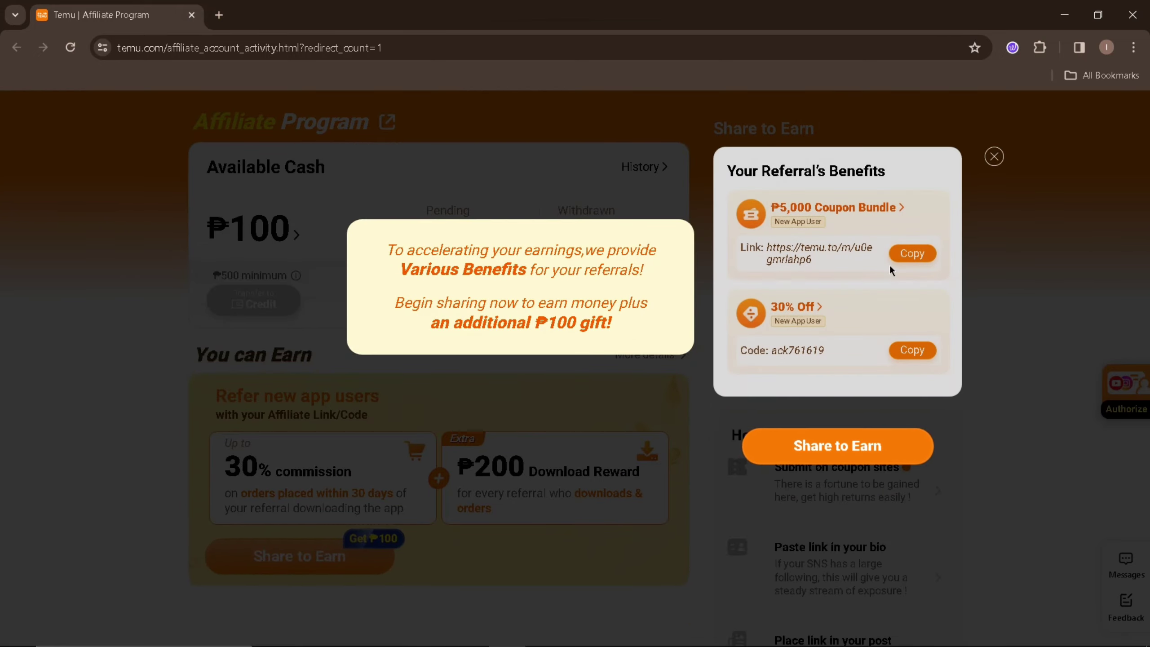
- Finish the tutorial, dismiss the Share to earn more dialog, and select the referral link
{"action": "left_click", "coordinate": [1113, 276]}
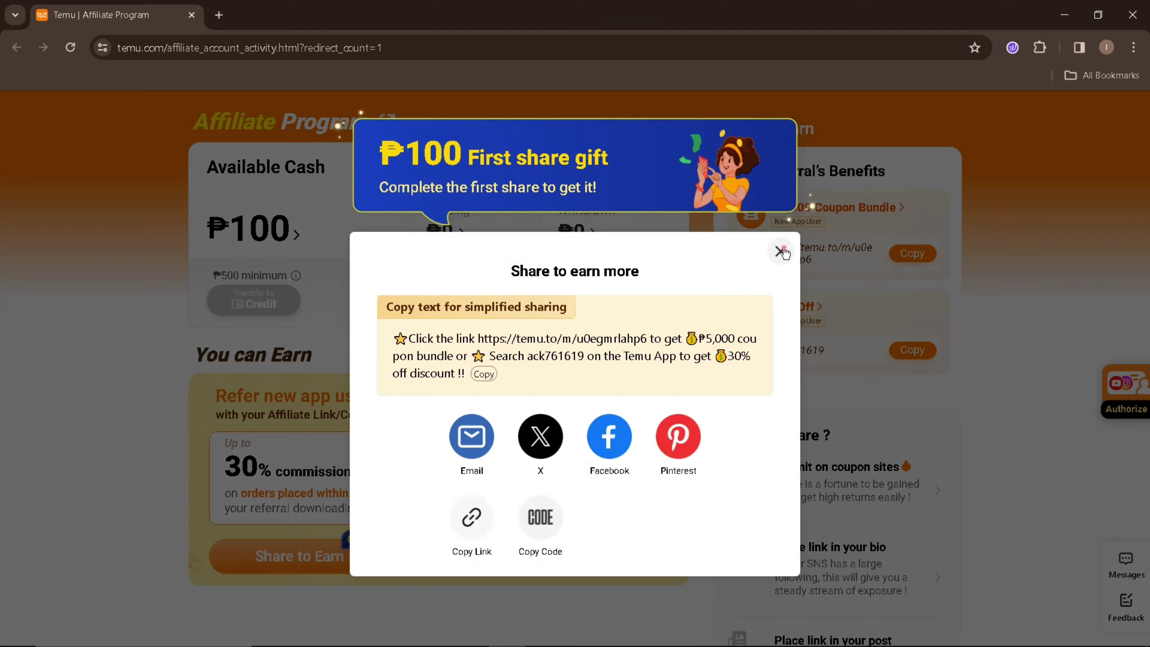
{"action": "left_click", "coordinate": [780, 251]}
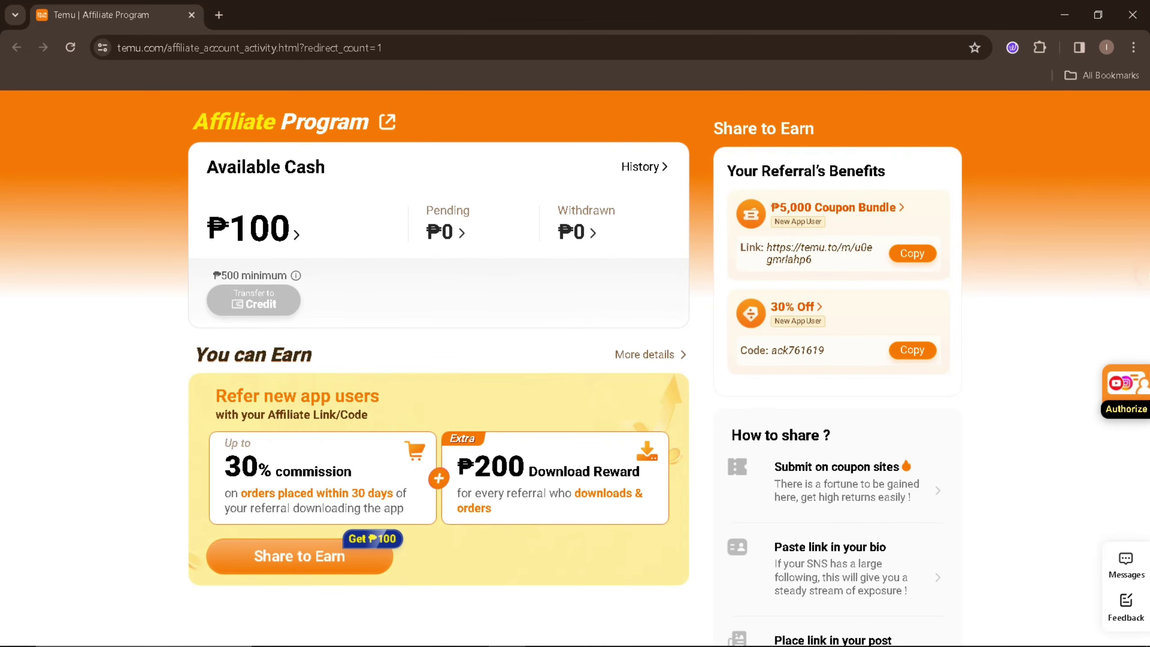
{"action": "left_click", "coordinate": [1027, 278]}
{"action": "scroll", "coordinate": [1028, 279], "scroll_direction": "up", "scroll_amount": 3}
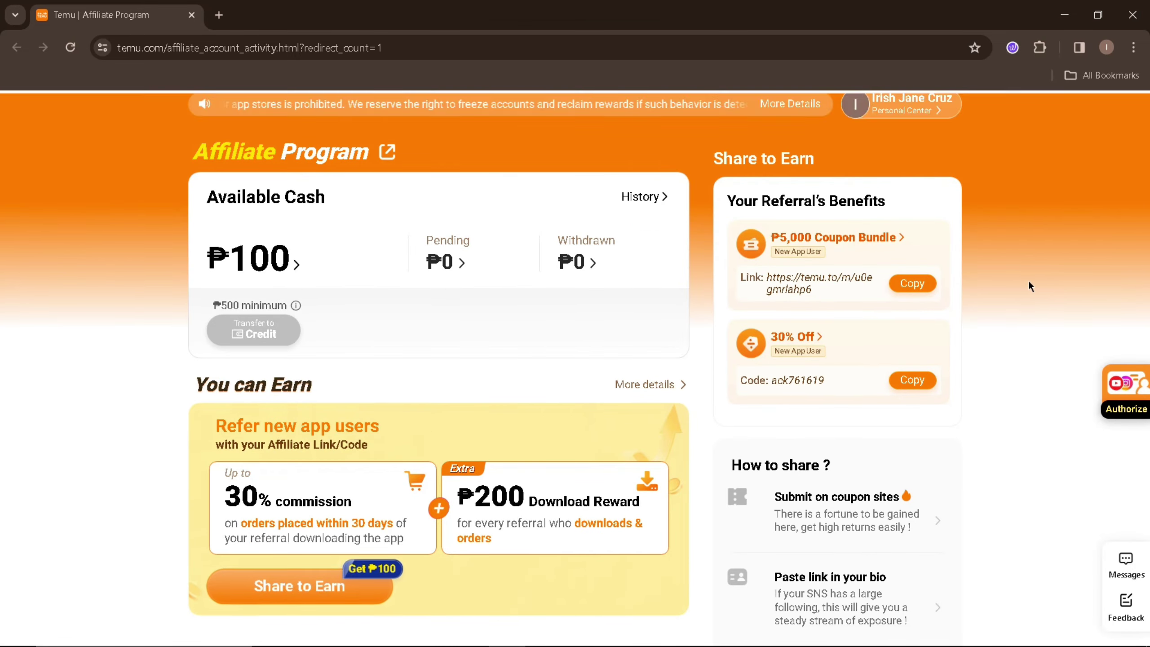
{"action": "scroll", "coordinate": [1028, 279], "scroll_direction": "up", "scroll_amount": 3}
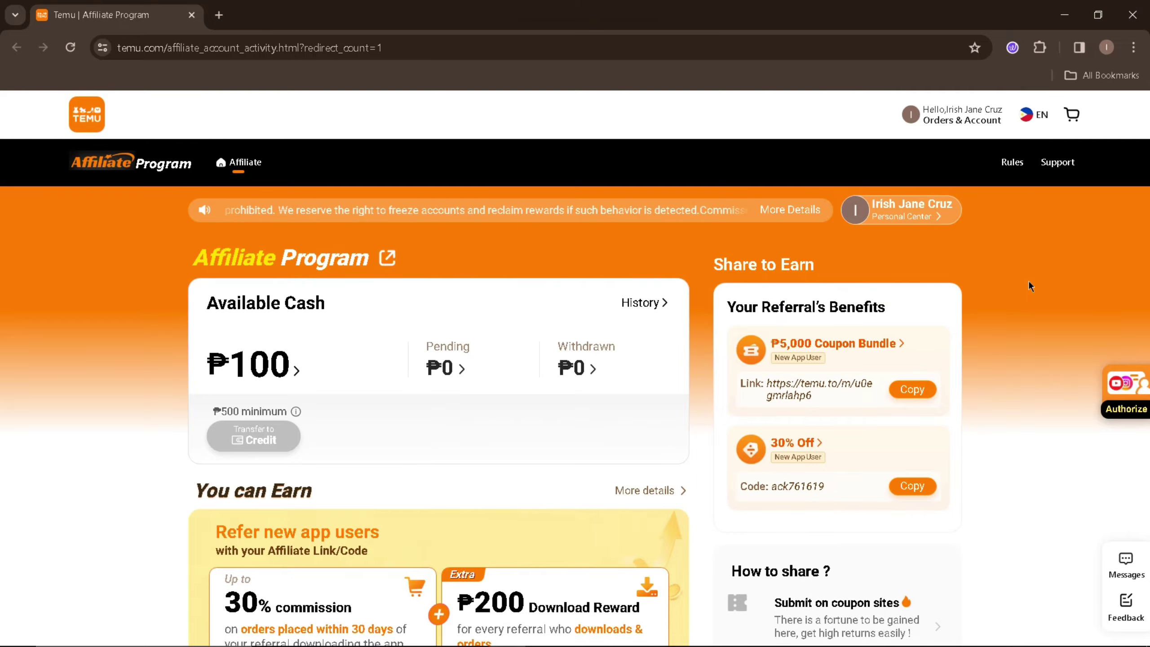
- Scroll down the Temu home page past the lightning deals and open Smart Home
{"action": "scroll", "coordinate": [1027, 280], "scroll_direction": "down", "scroll_amount": 5}
{"action": "scroll", "coordinate": [1027, 280], "scroll_direction": "down", "scroll_amount": 5}
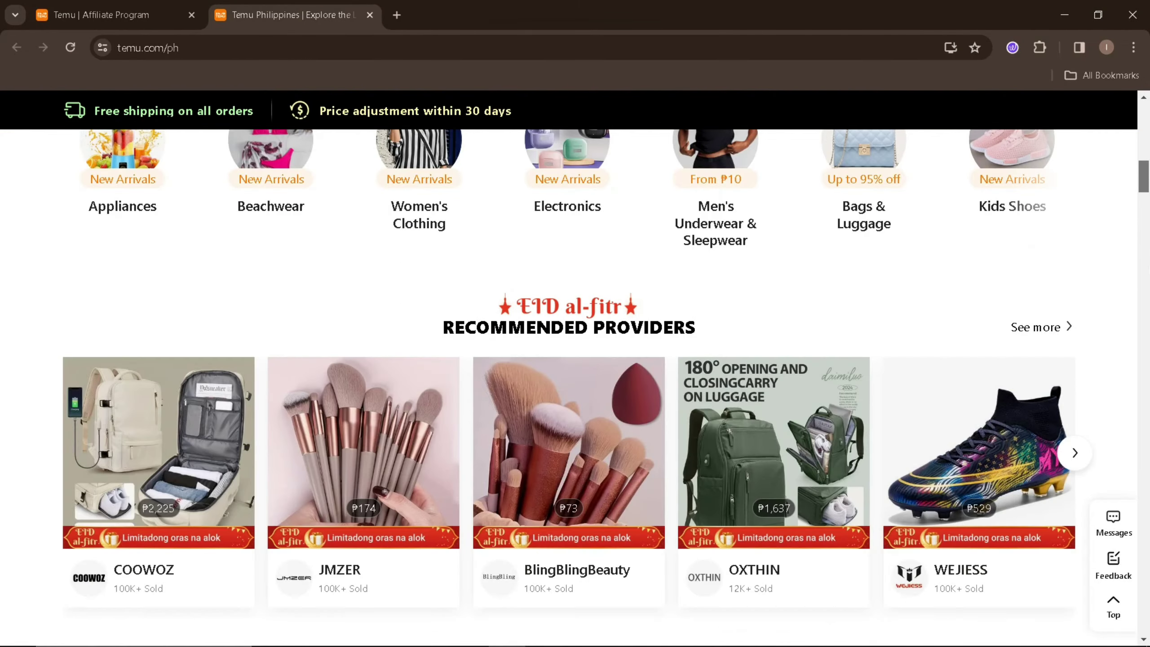
{"action": "scroll", "coordinate": [569, 388], "scroll_direction": "down", "scroll_amount": 5}
{"action": "scroll", "coordinate": [568, 388], "scroll_direction": "down", "scroll_amount": 3}
{"action": "scroll", "coordinate": [569, 388], "scroll_direction": "down", "scroll_amount": 3}
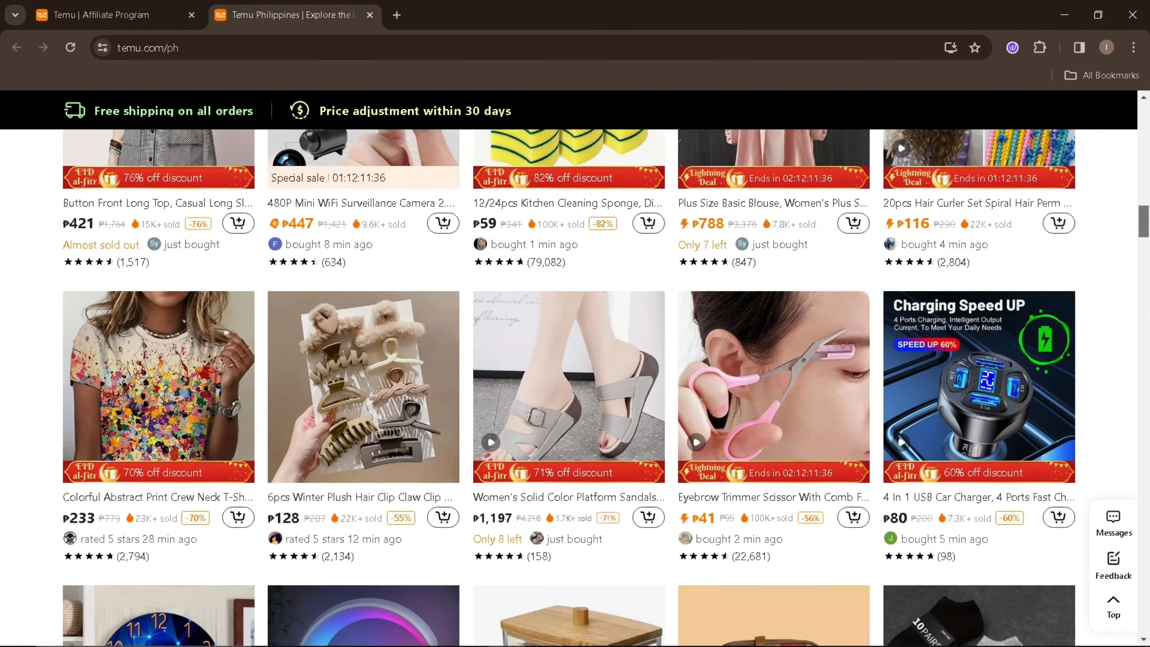
{"action": "scroll", "coordinate": [569, 388], "scroll_direction": "down", "scroll_amount": 10}
{"action": "scroll", "coordinate": [568, 388], "scroll_direction": "down", "scroll_amount": 5}
{"action": "scroll", "coordinate": [568, 388], "scroll_direction": "down", "scroll_amount": 5}
{"action": "scroll", "coordinate": [569, 388], "scroll_direction": "down", "scroll_amount": 5}
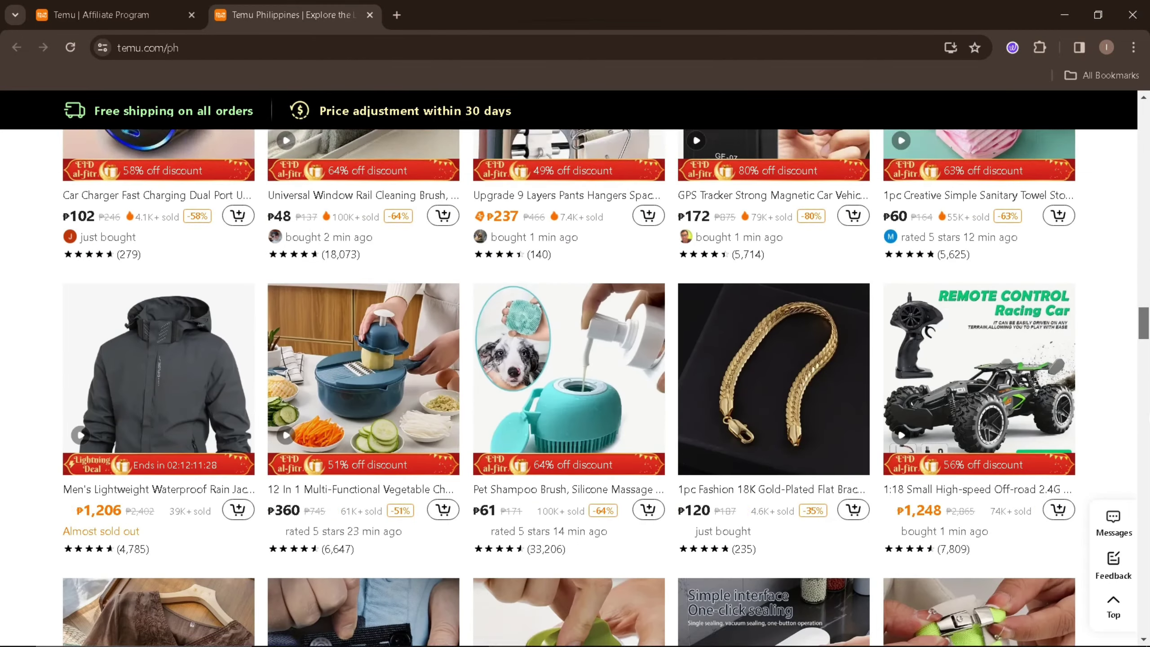
{"action": "scroll", "coordinate": [569, 388], "scroll_direction": "down", "scroll_amount": 2}
{"action": "scroll", "coordinate": [568, 388], "scroll_direction": "down", "scroll_amount": 1}
{"action": "scroll", "coordinate": [569, 388], "scroll_direction": "up", "scroll_amount": 1}
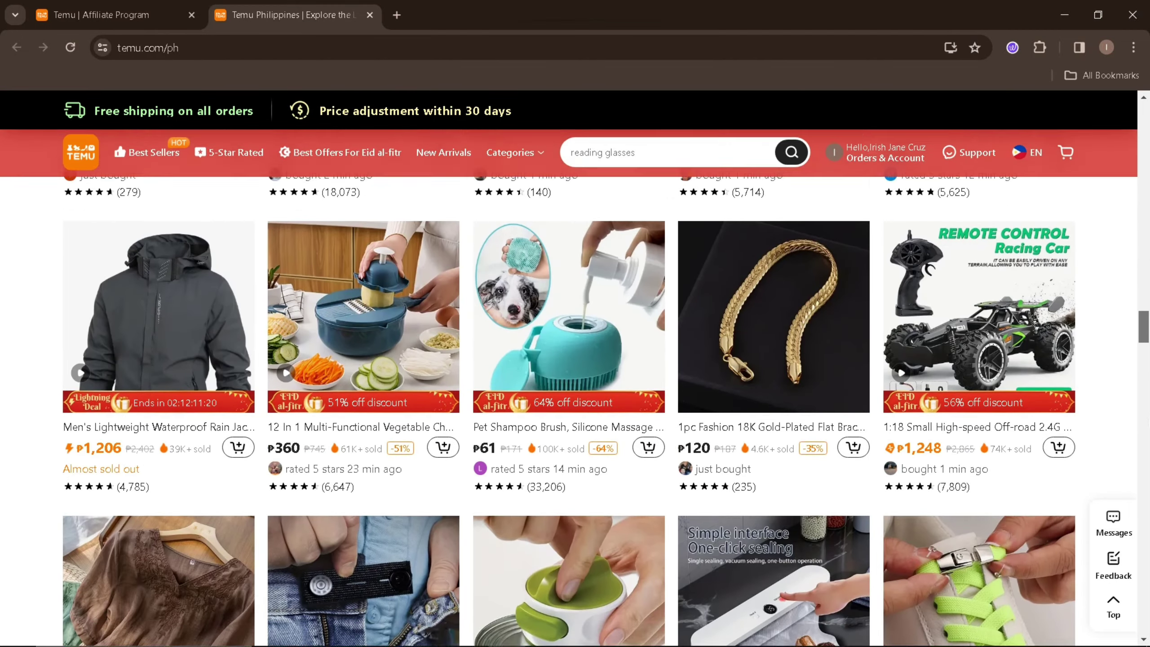
{"action": "scroll", "coordinate": [569, 388], "scroll_direction": "down", "scroll_amount": 10}
{"action": "scroll", "coordinate": [569, 388], "scroll_direction": "down", "scroll_amount": 3}
{"action": "scroll", "coordinate": [568, 388], "scroll_direction": "down", "scroll_amount": 10}
{"action": "scroll", "coordinate": [569, 388], "scroll_direction": "down", "scroll_amount": 3}
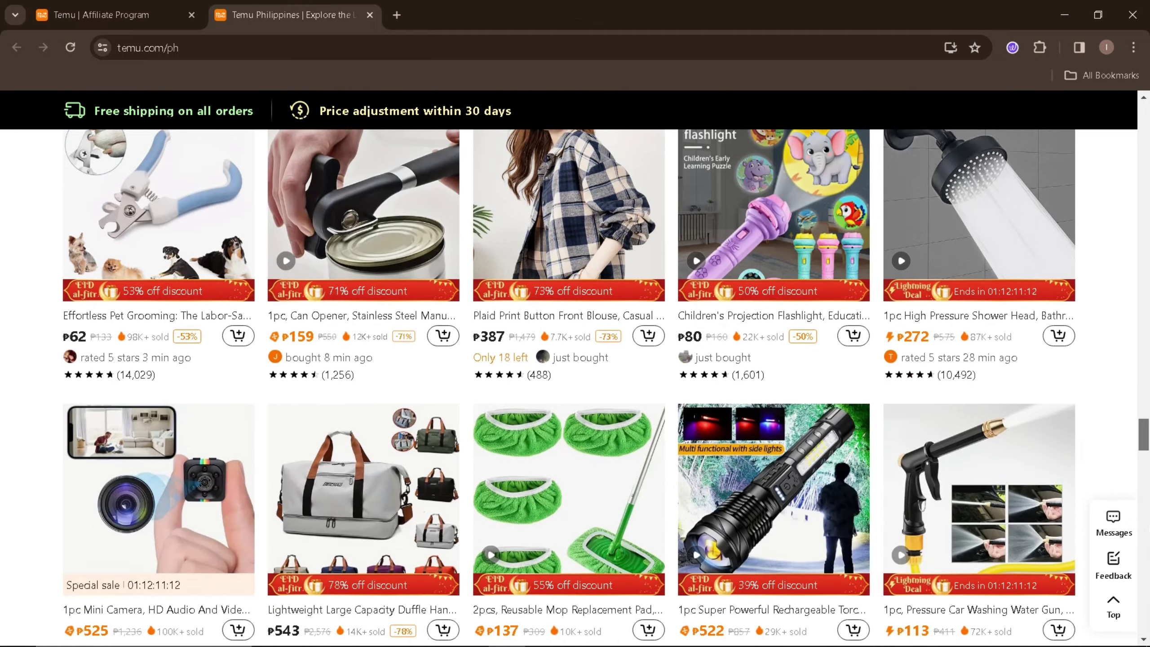
{"action": "scroll", "coordinate": [568, 388], "scroll_direction": "down", "scroll_amount": 8}
{"action": "scroll", "coordinate": [569, 388], "scroll_direction": "down", "scroll_amount": 9}
{"action": "scroll", "coordinate": [568, 388], "scroll_direction": "down", "scroll_amount": 3}
{"action": "scroll", "coordinate": [569, 388], "scroll_direction": "down", "scroll_amount": 10}
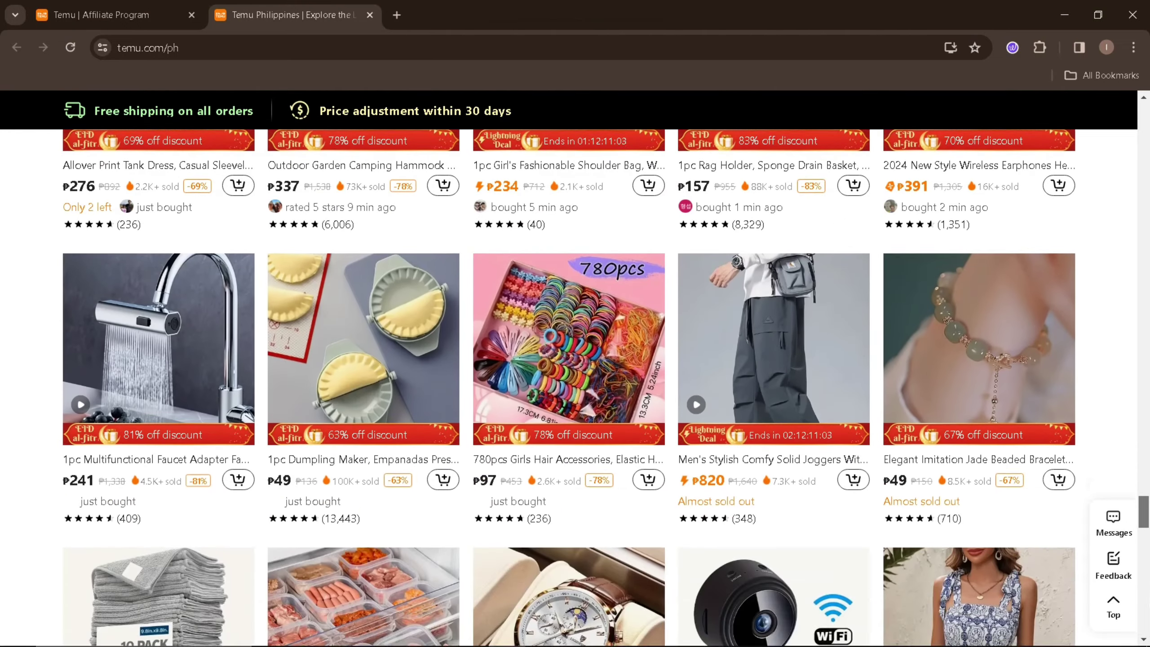
{"action": "scroll", "coordinate": [568, 388], "scroll_direction": "down", "scroll_amount": 8}
{"action": "scroll", "coordinate": [569, 388], "scroll_direction": "down", "scroll_amount": 7}
{"action": "scroll", "coordinate": [569, 388], "scroll_direction": "down", "scroll_amount": 3}
{"action": "scroll", "coordinate": [569, 388], "scroll_direction": "down", "scroll_amount": 3}
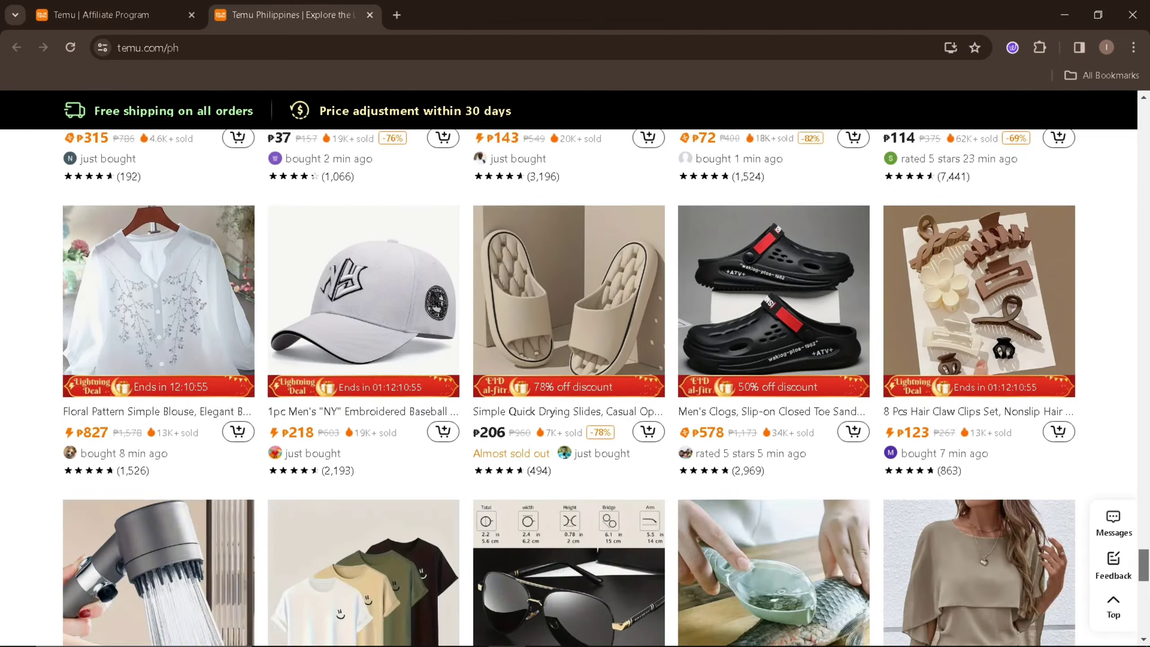
{"action": "scroll", "coordinate": [568, 388], "scroll_direction": "down", "scroll_amount": 10}
{"action": "left_click_drag", "start_coordinate": [1143, 562], "coordinate": [1123, 103]}
{"action": "scroll", "coordinate": [1123, 103], "scroll_direction": "down", "scroll_amount": 1}
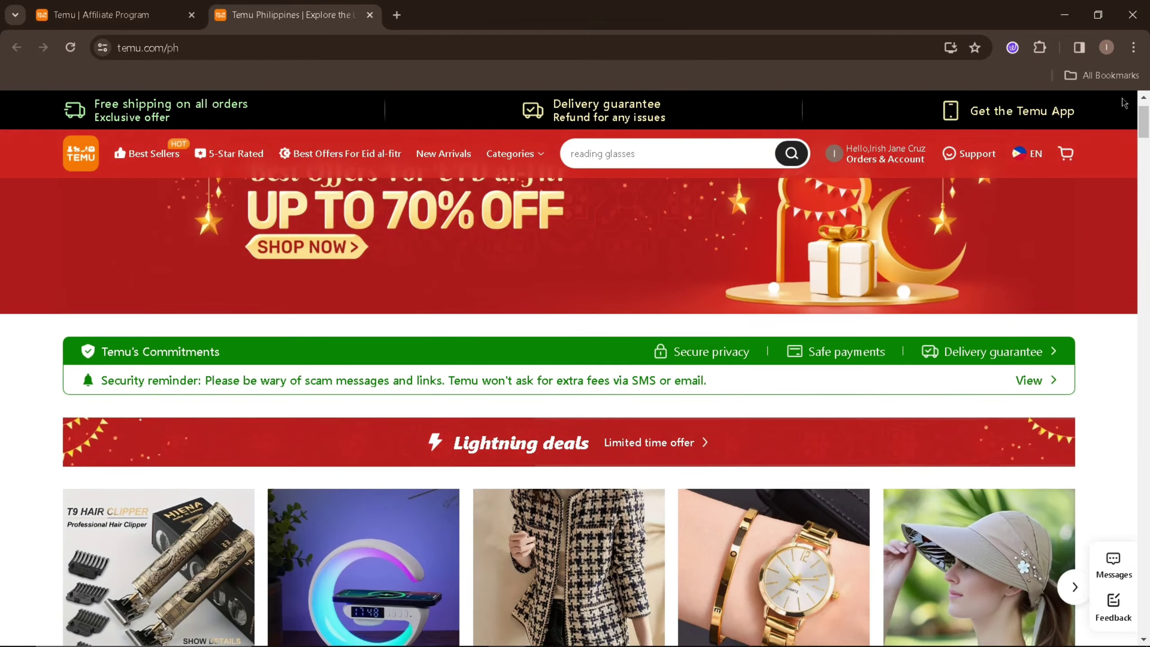
{"action": "scroll", "coordinate": [1123, 104], "scroll_direction": "down", "scroll_amount": 5}
{"action": "scroll", "coordinate": [1124, 103], "scroll_direction": "down", "scroll_amount": 5}
{"action": "scroll", "coordinate": [1124, 103], "scroll_direction": "up", "scroll_amount": 3}
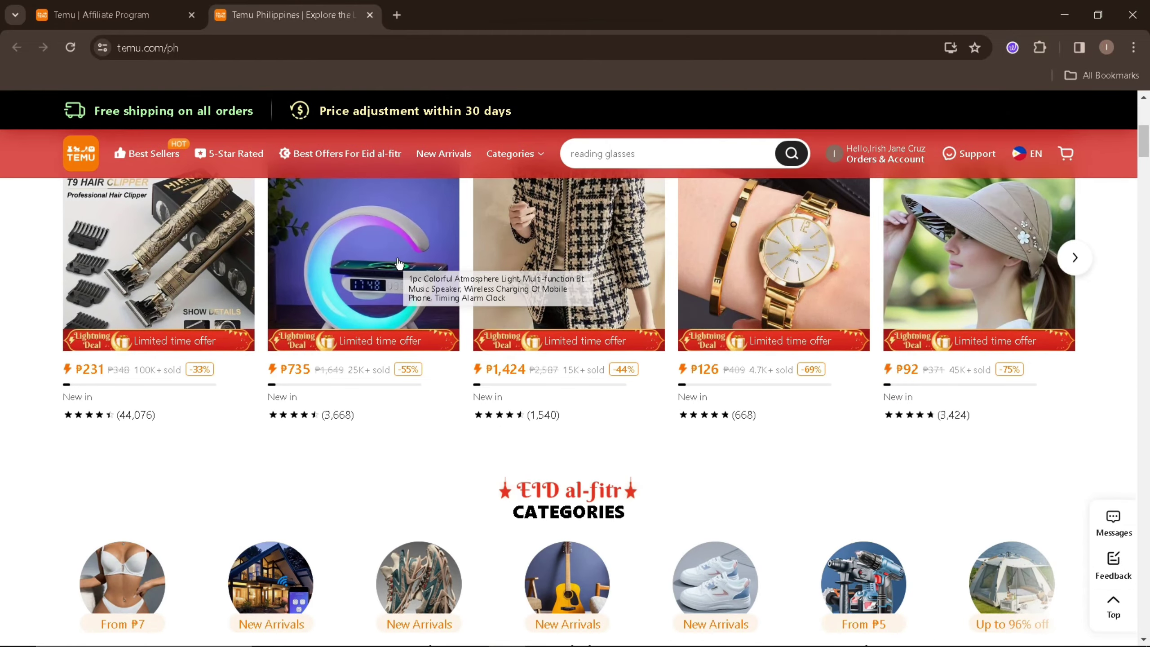
{"action": "left_click", "coordinate": [270, 582]}
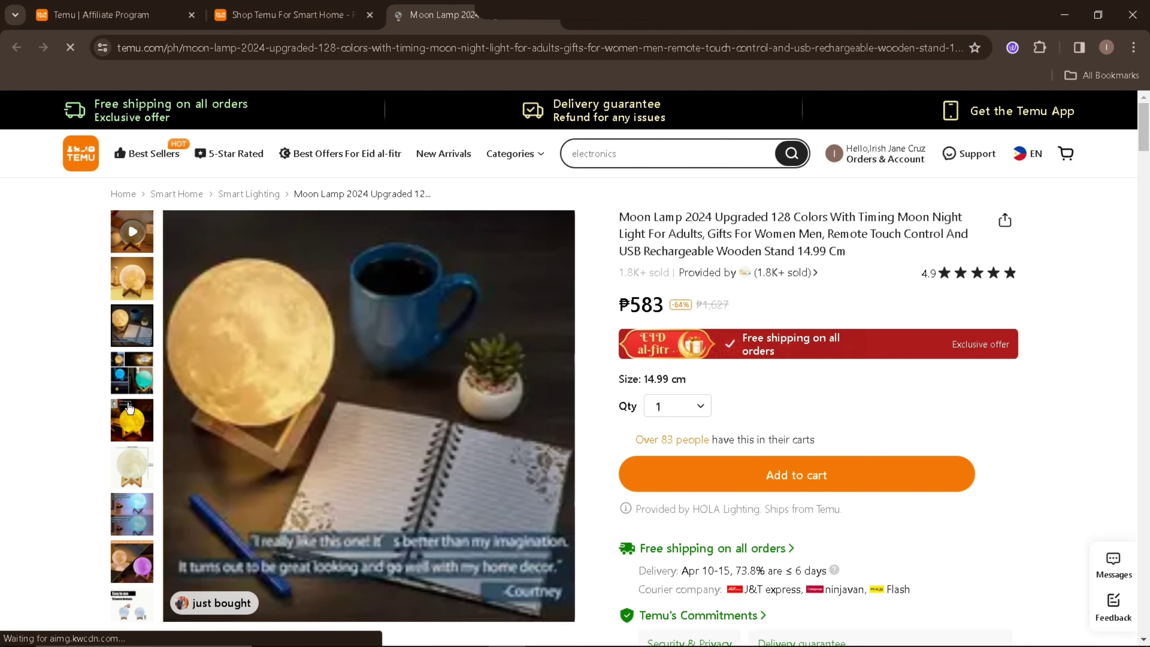
- Browse the Moon Lamp gallery, play its video, and reach the teddy bear photo
{"action": "left_click", "coordinate": [196, 416]}
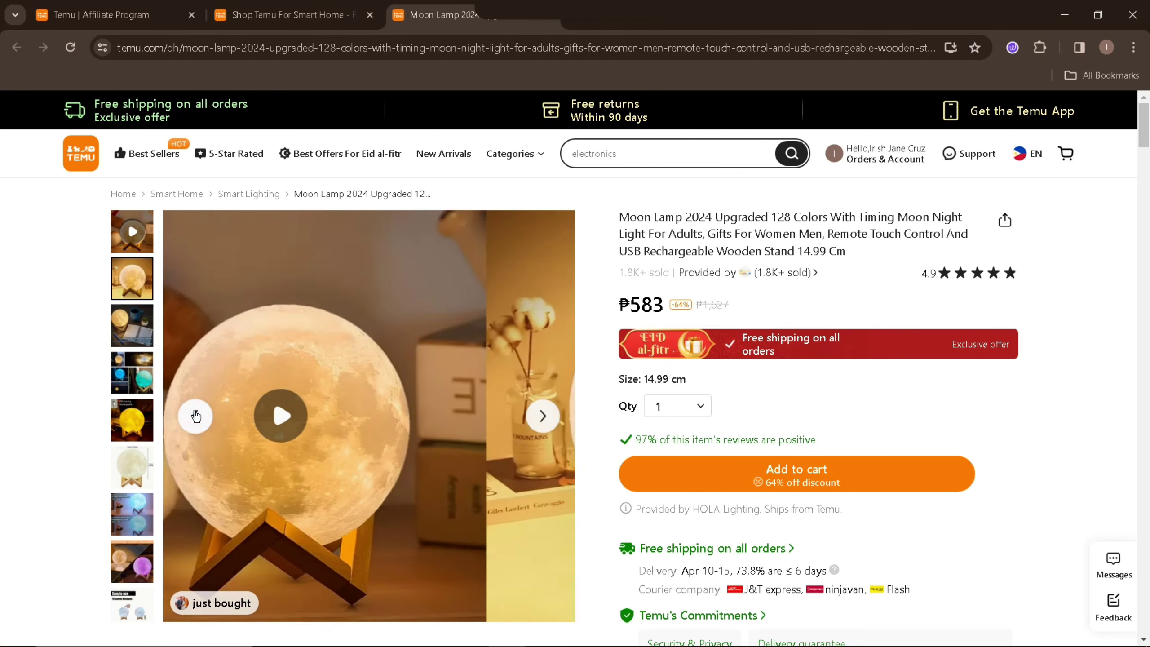
{"action": "left_click", "coordinate": [370, 431]}
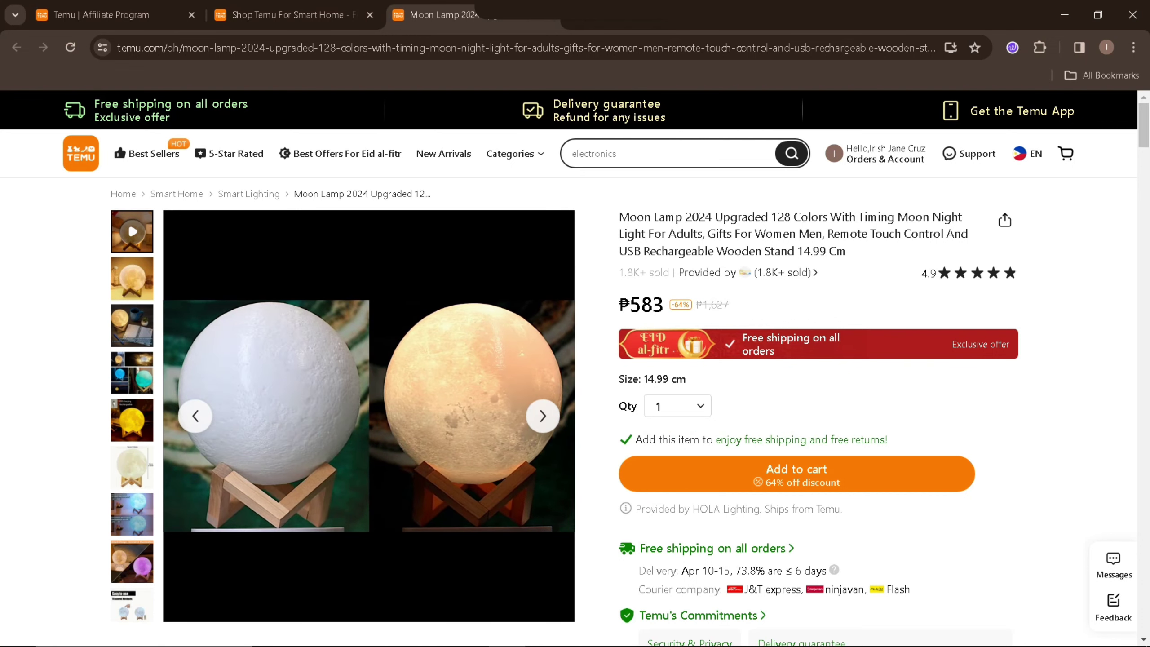
{"action": "left_click", "coordinate": [538, 428]}
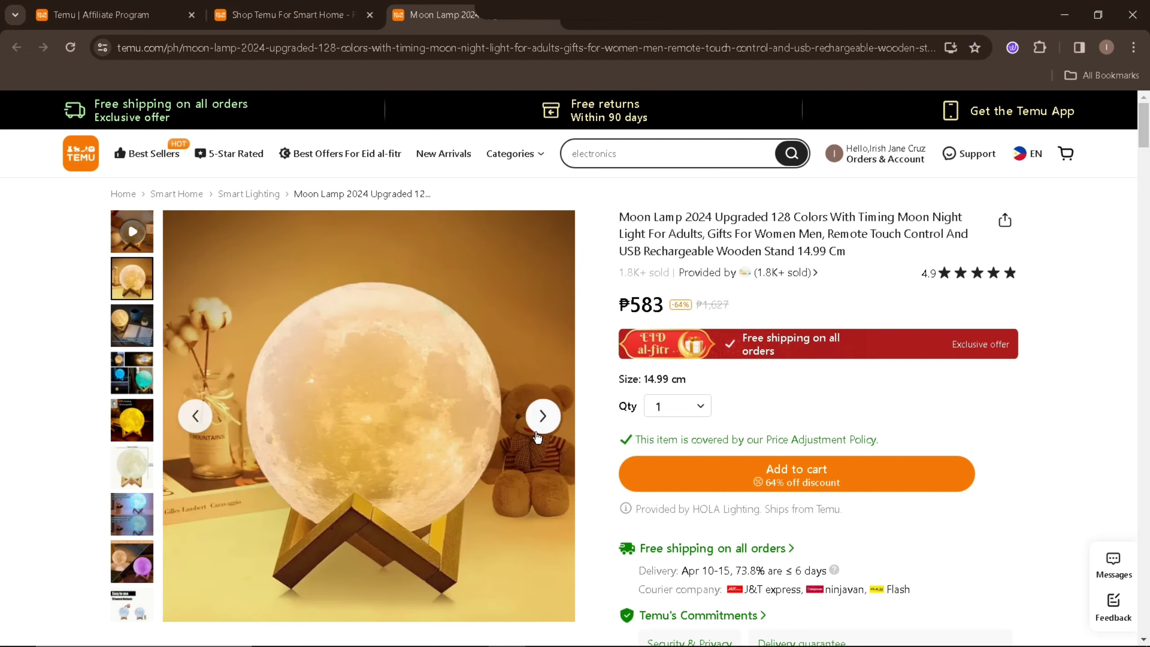
{"action": "left_click", "coordinate": [538, 430]}
- Save the teddy bear moon lamp photo to Downloads as 'moon lamp' (WEBP)
{"action": "left_click", "coordinate": [195, 416]}
{"action": "right_click", "coordinate": [323, 385]}
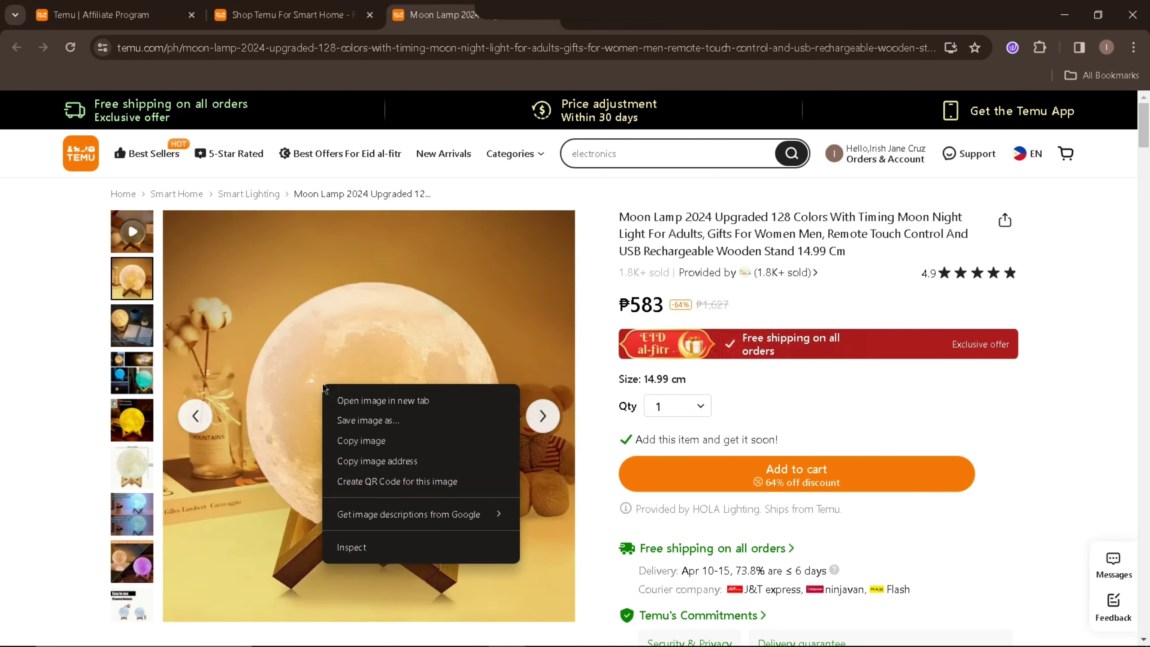
{"action": "left_click", "coordinate": [353, 420]}
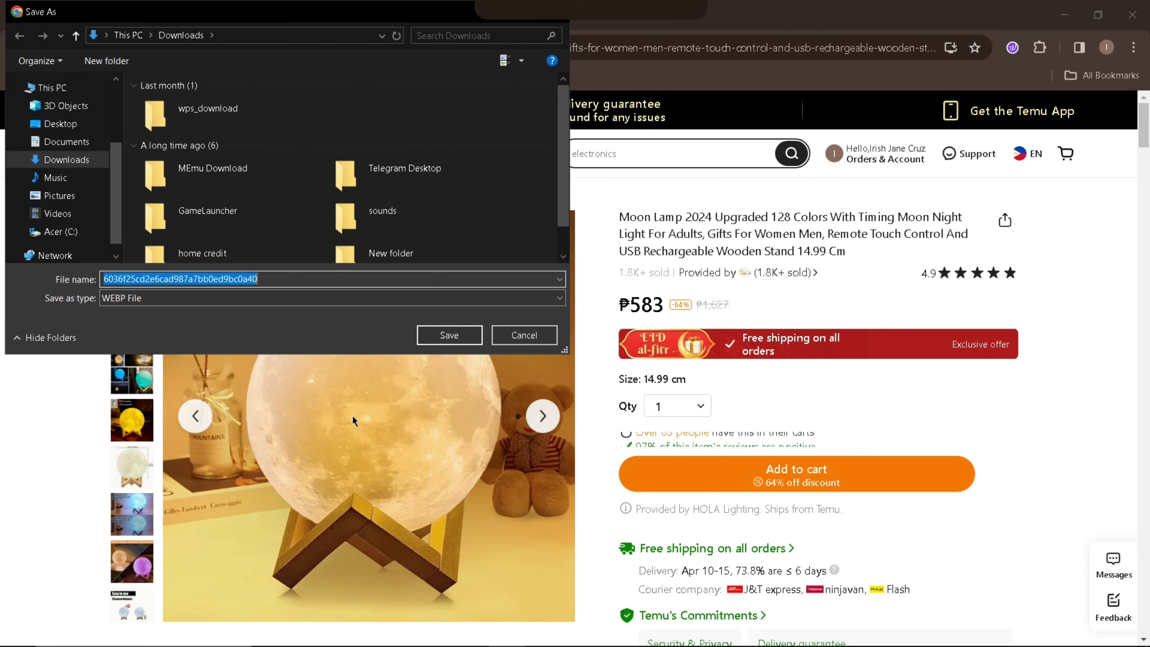
{"action": "type", "text": "moon lsmp"}
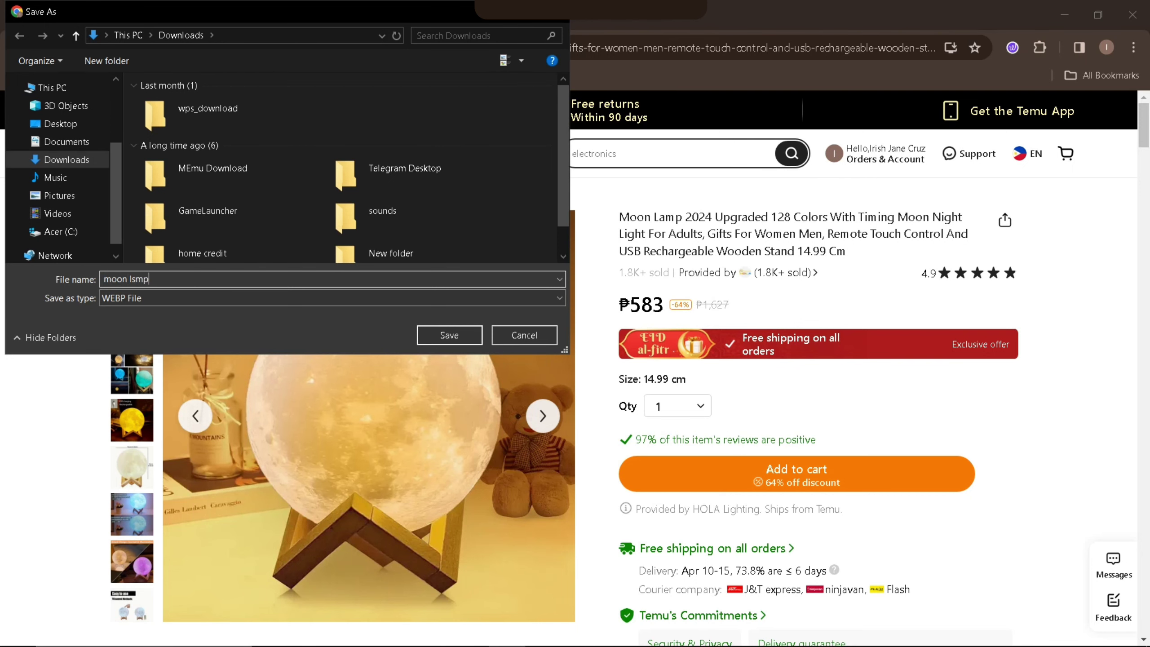
{"action": "key", "text": "BackSpace"}
{"action": "key", "text": "BackSpace"}
{"action": "key", "text": "BackSpace"}
{"action": "type", "text": "a"}
{"action": "key", "text": "BackSpace"}
{"action": "type", "text": "p"}
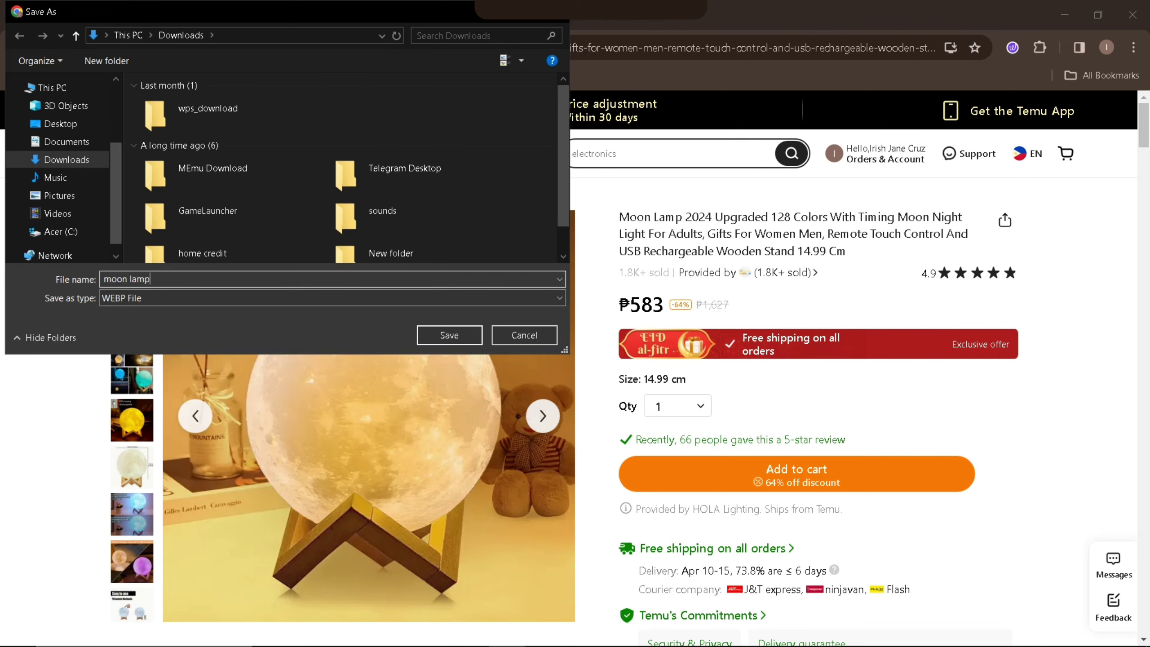
{"action": "key", "text": "Return"}
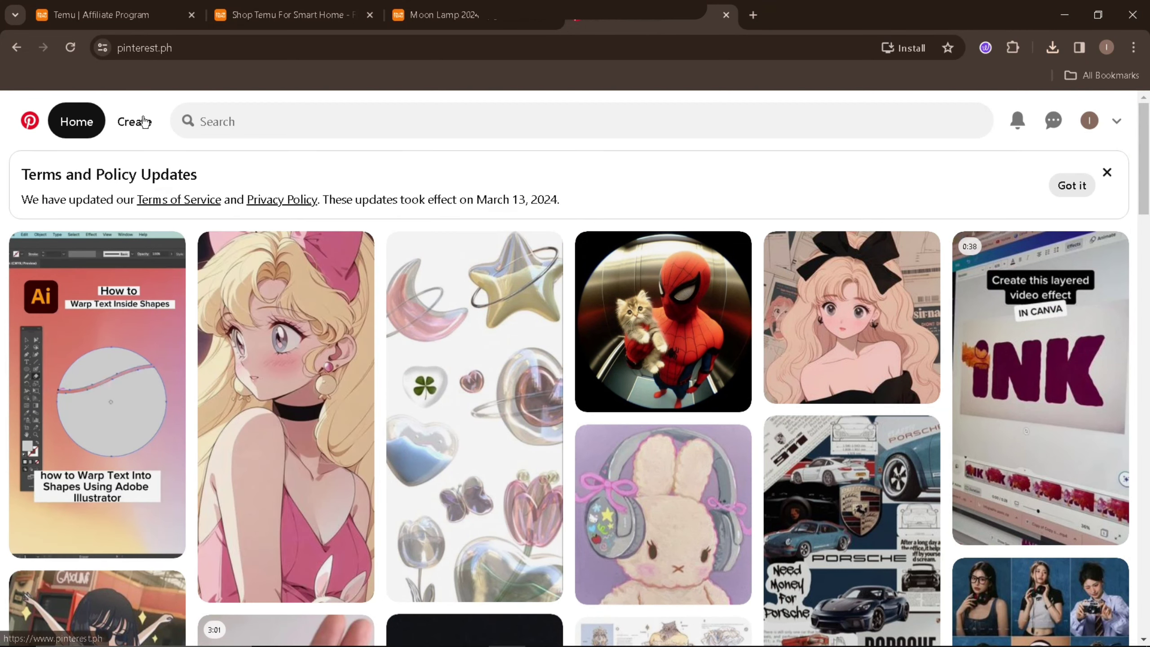
- Start a new Pinterest pin and upload moon lamp.webp from recent downloads
{"action": "left_click", "coordinate": [142, 120]}
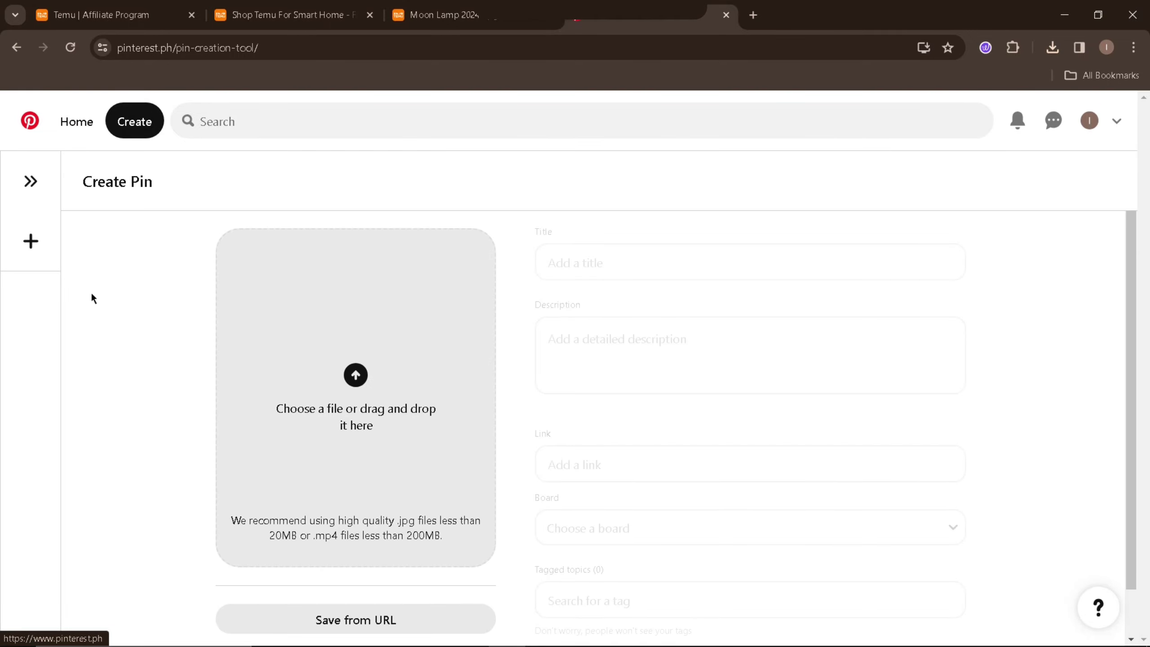
{"action": "left_click", "coordinate": [1052, 48]}
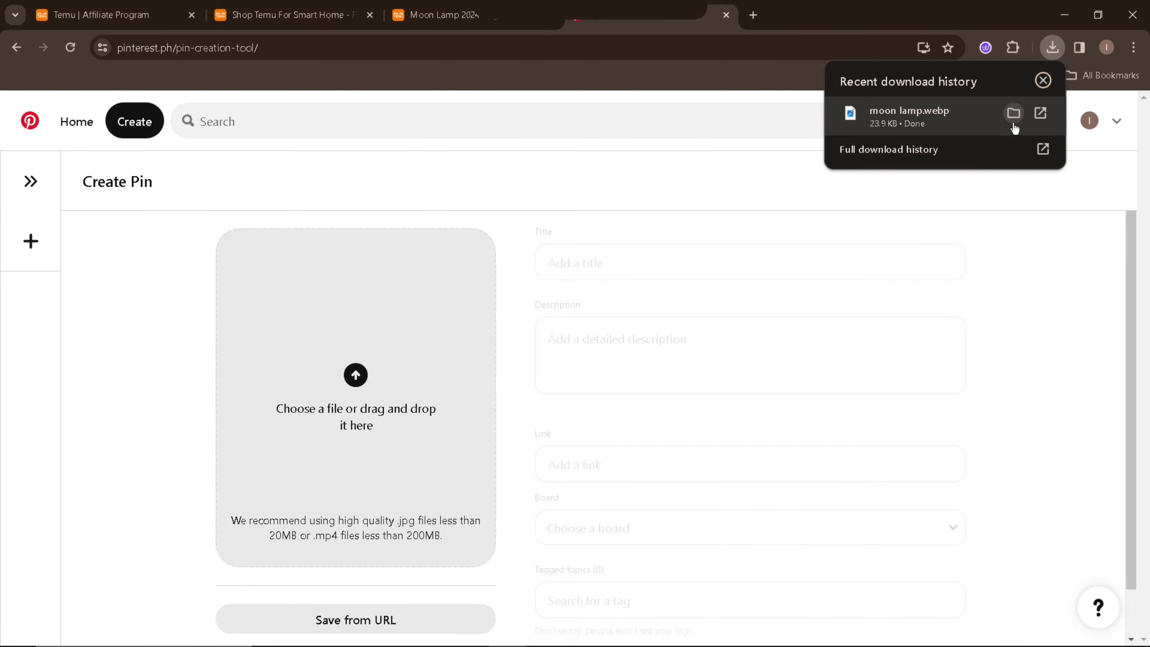
{"action": "left_click", "coordinate": [1013, 123]}
{"action": "left_click", "coordinate": [285, 443]}
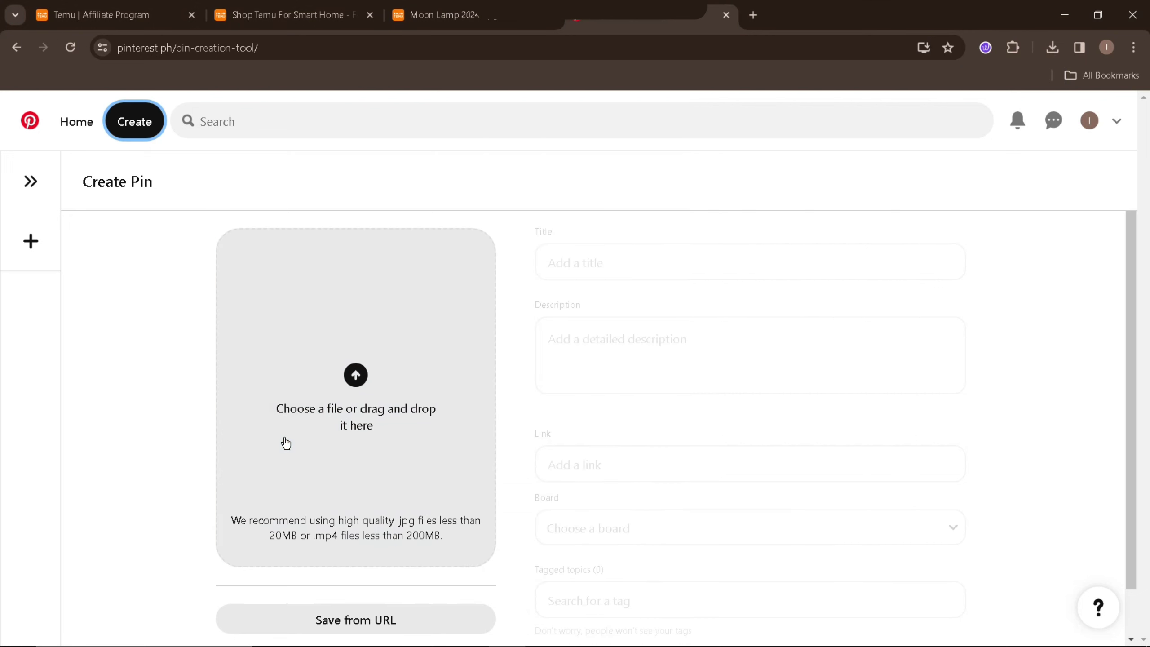
- Begin typing 'Moon' into the pin's Title field
{"action": "left_click", "coordinate": [617, 253]}
{"action": "type", "text": "moo"}
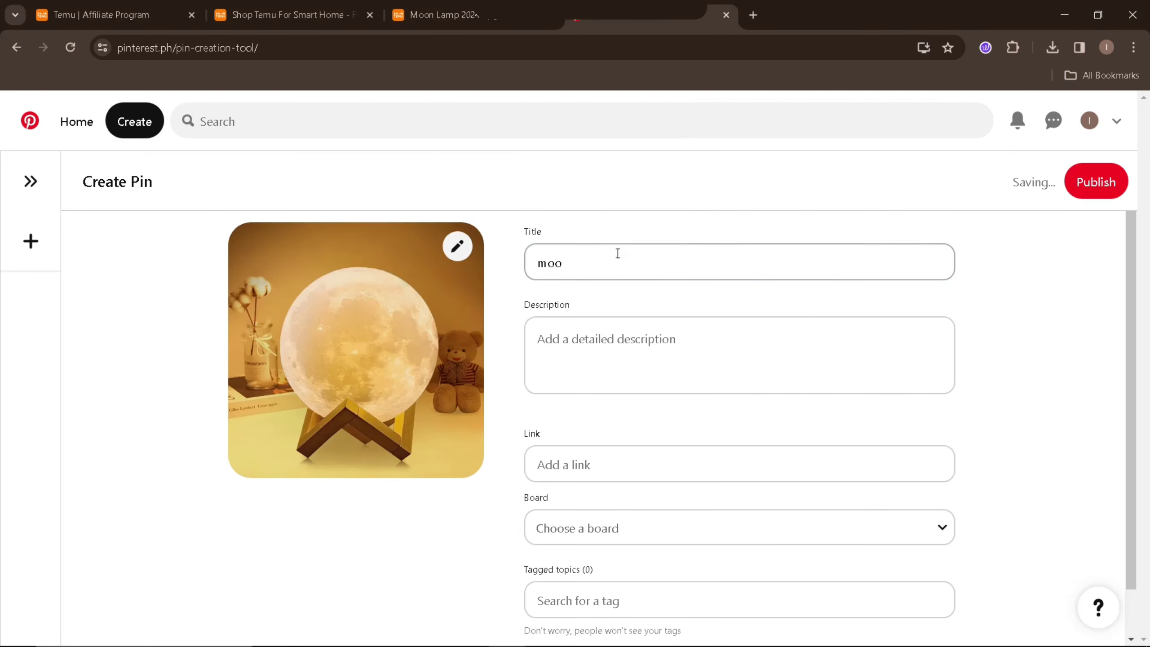
{"action": "key", "text": "BackSpace"}
{"action": "key", "text": "BackSpace"}
{"action": "key", "text": "BackSpace"}
- Search Pinterest for 'moon lamp aesthetic' to check popular keyword suggestions
{"action": "type", "text": "Moon Lam"}
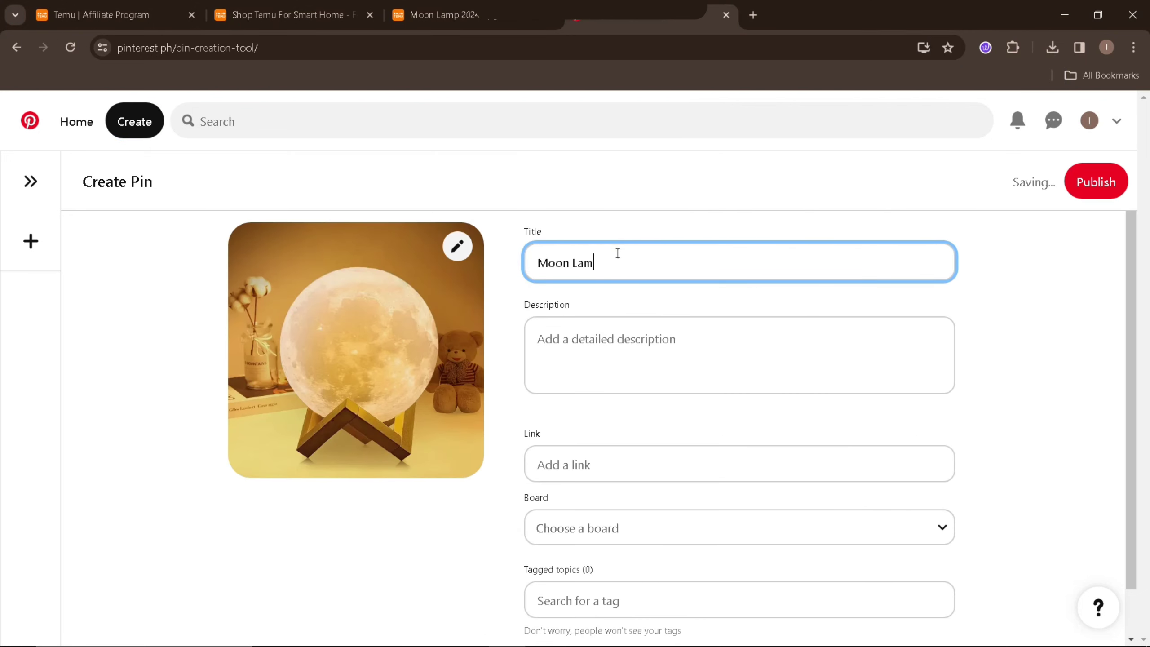
{"action": "type", "text": "p"}
{"action": "left_click", "coordinate": [613, 107]}
{"action": "type", "text": "moon"}
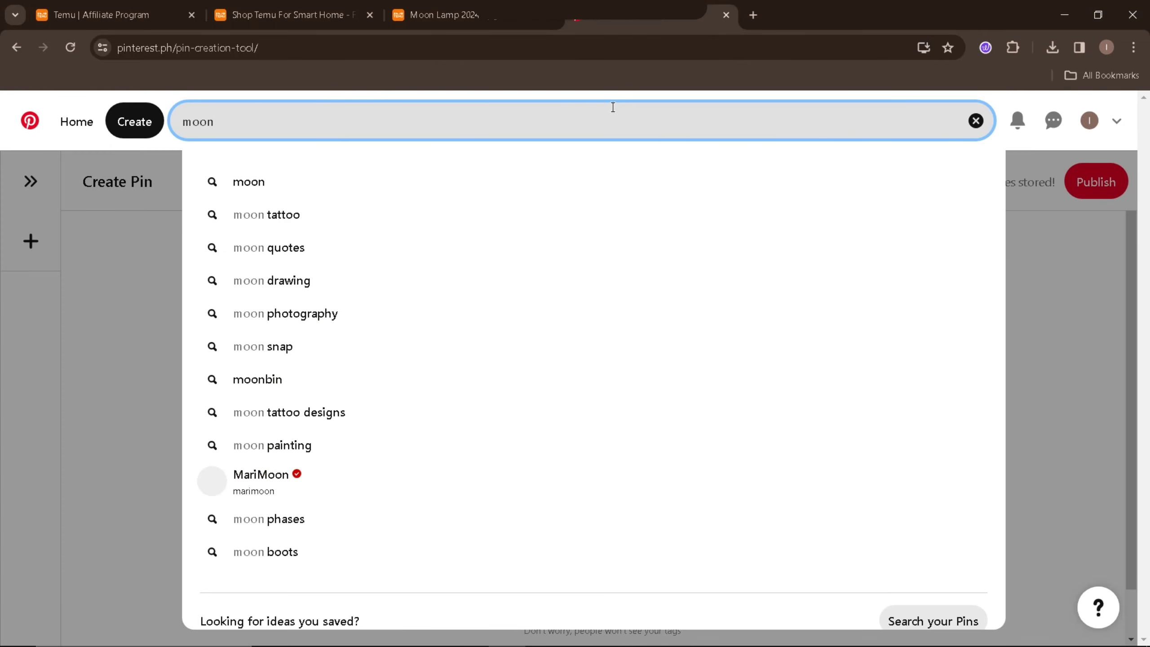
{"action": "type", "text": " lamp"}
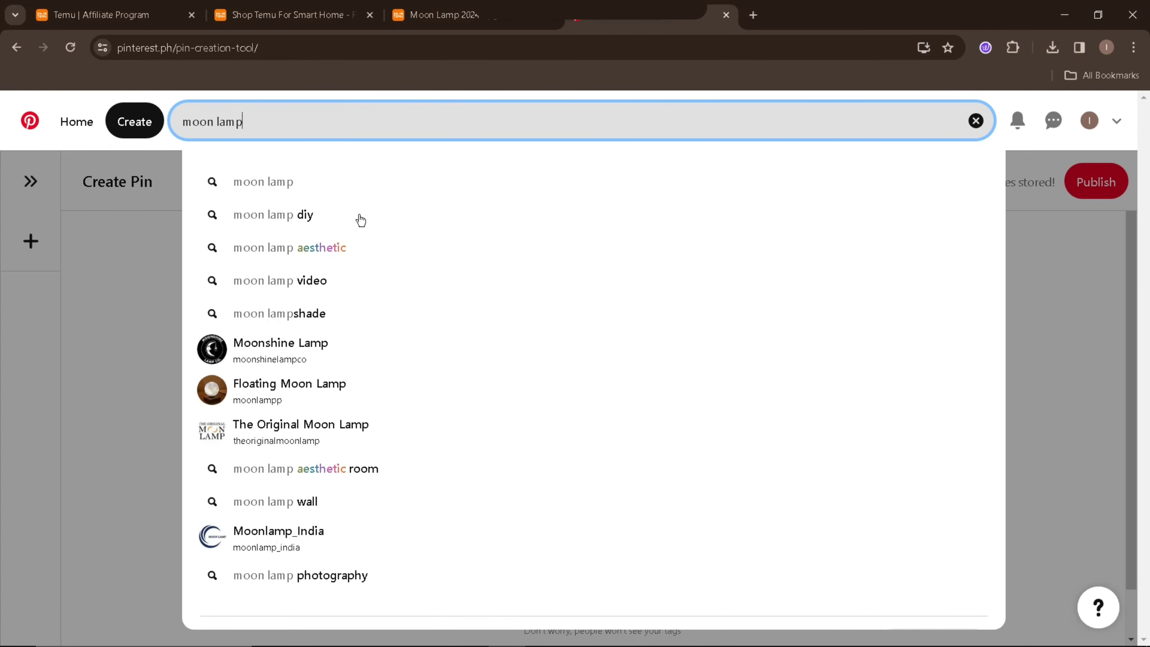
{"action": "type", "text": " aesthetic"}
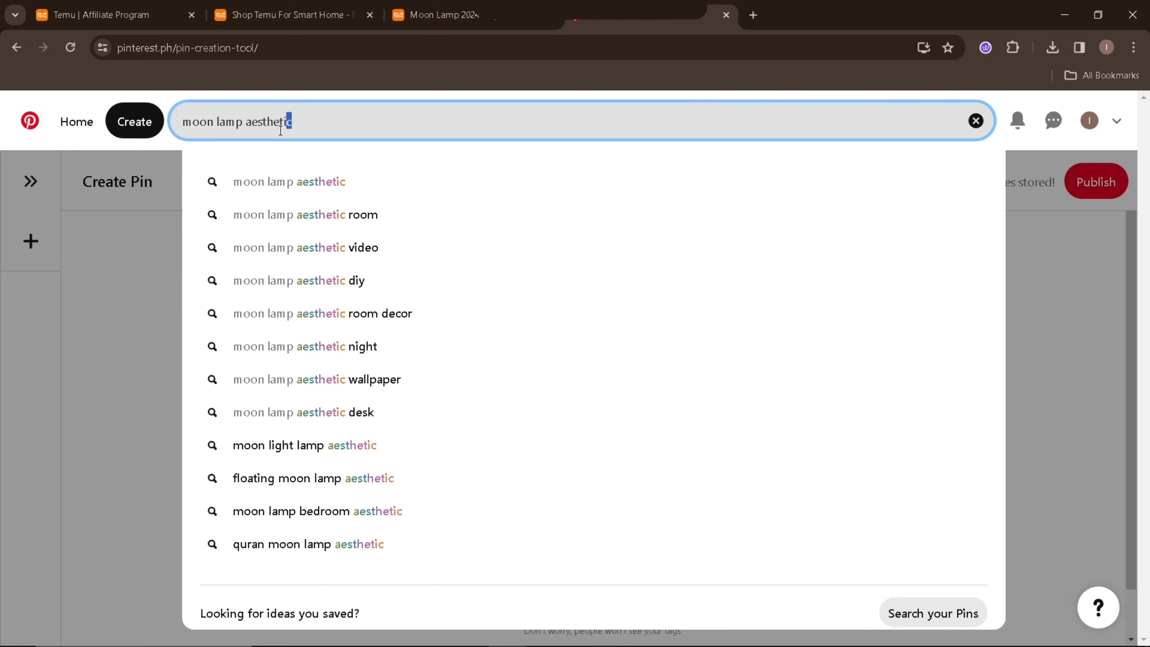
{"action": "key", "text": "Up"}
{"action": "key", "text": "Up"}
{"action": "key", "text": "Up"}
{"action": "key", "text": "Up"}
{"action": "key", "text": "Up"}
{"action": "key", "text": "Up"}
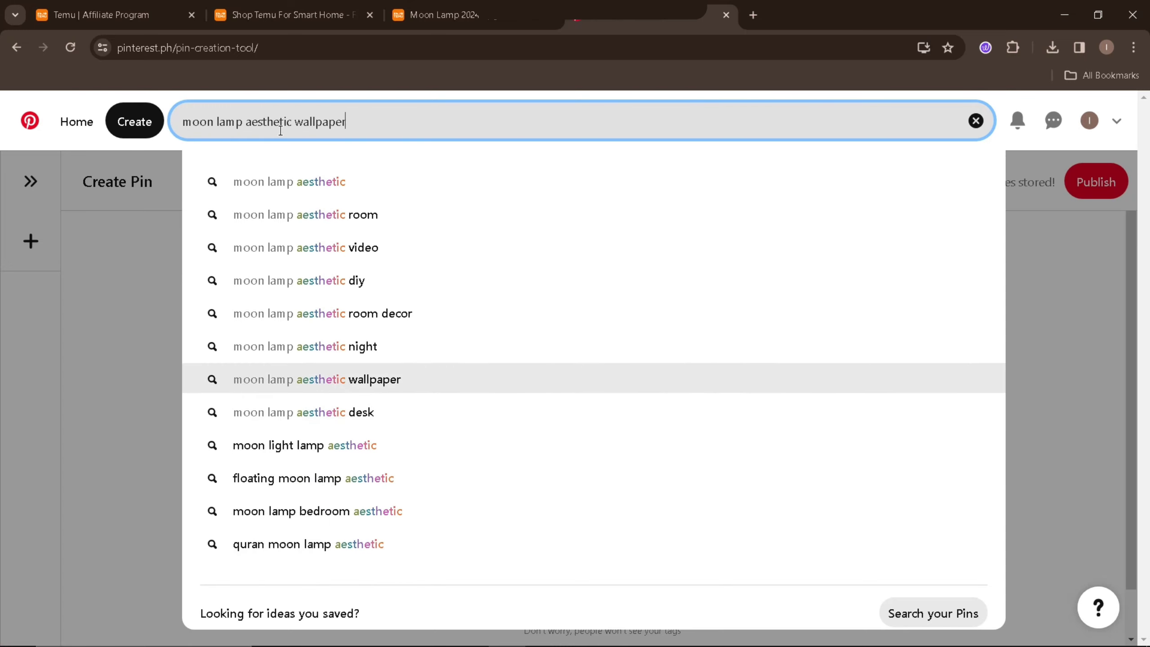
{"action": "key", "text": "Up"}
{"action": "key", "text": "Up"}
{"action": "key", "text": "Up"}
{"action": "key", "text": "Up"}
{"action": "key", "text": "Up"}
{"action": "key", "text": "Up"}
{"action": "key", "text": "ctrl+shift+Left"}
{"action": "key", "text": "ctrl+shift+Left"}
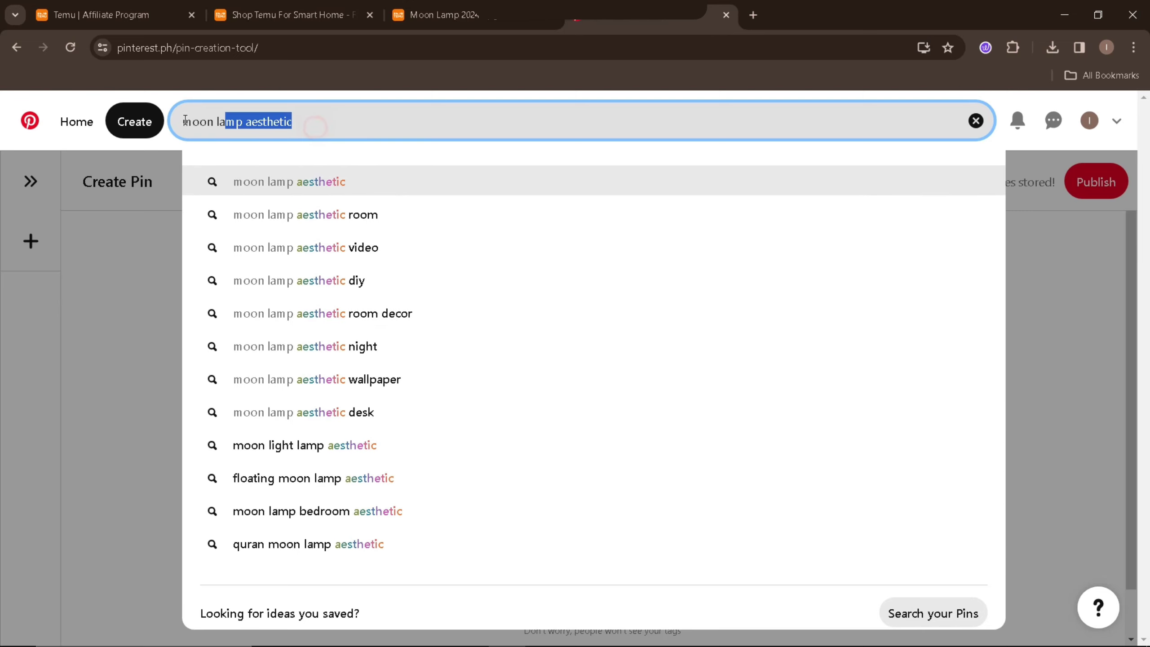
{"action": "key", "text": "ctrl+shift+Left"}
- Extend and correct the pin title so it reads 'Moon Lamp Aesthetic'
{"action": "left_click", "coordinate": [160, 271]}
{"action": "double_click", "coordinate": [620, 256]}
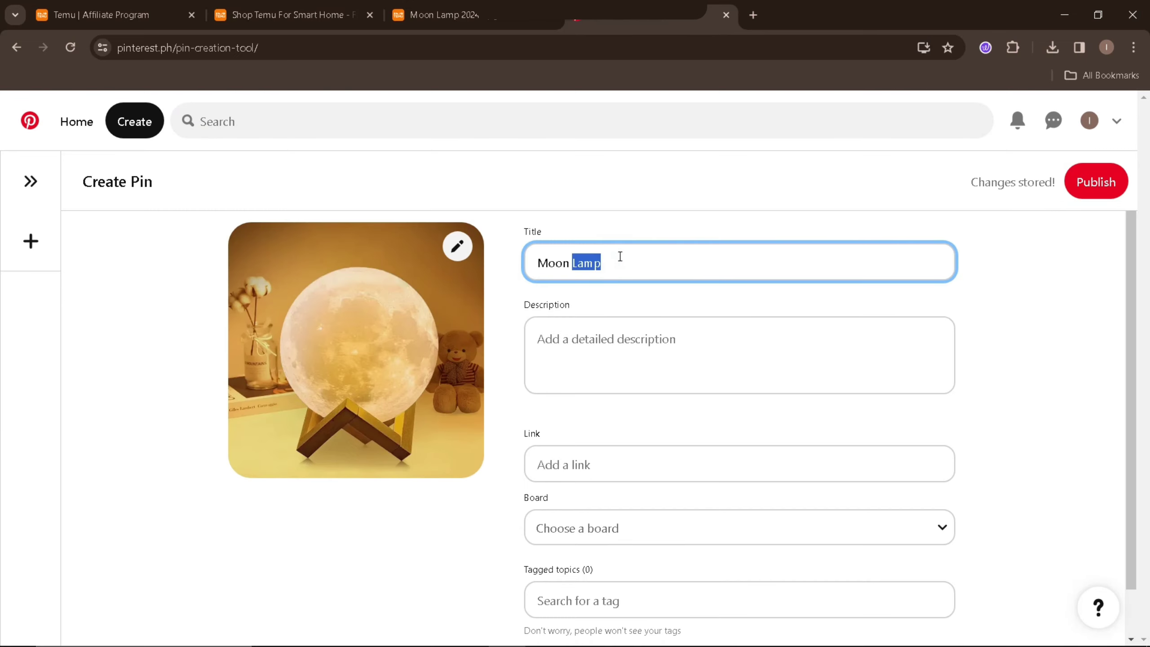
{"action": "left_click", "coordinate": [620, 256]}
{"action": "type", "text": "moon lamp aesthetic"}
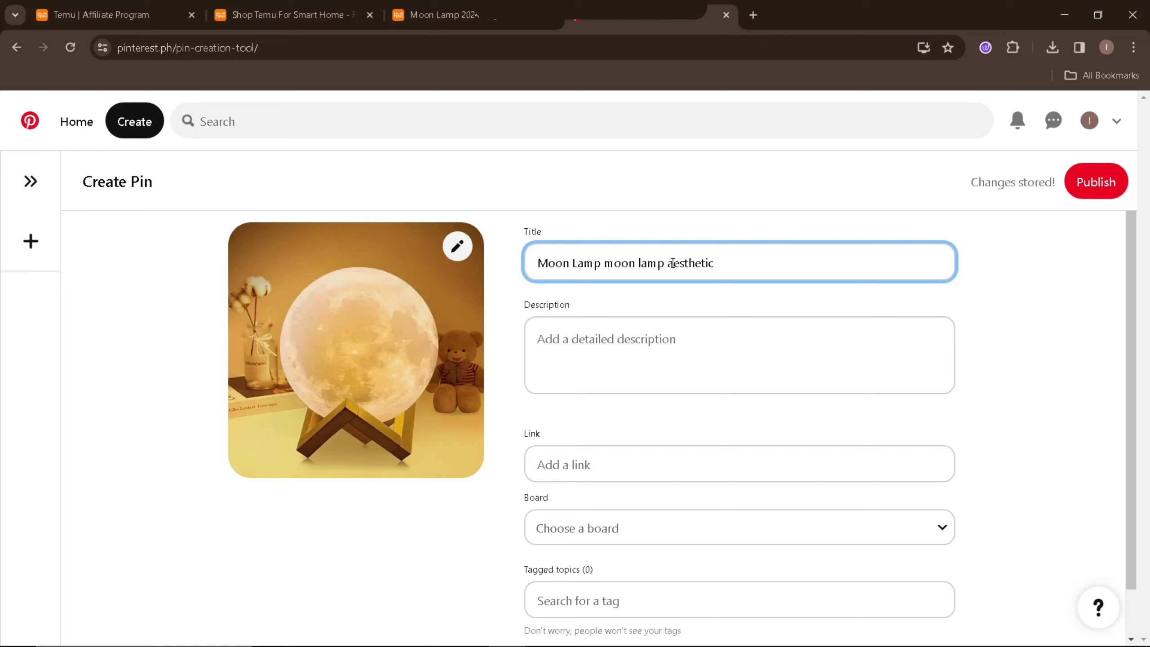
{"action": "left_click_drag", "start_coordinate": [674, 262], "coordinate": [615, 267]}
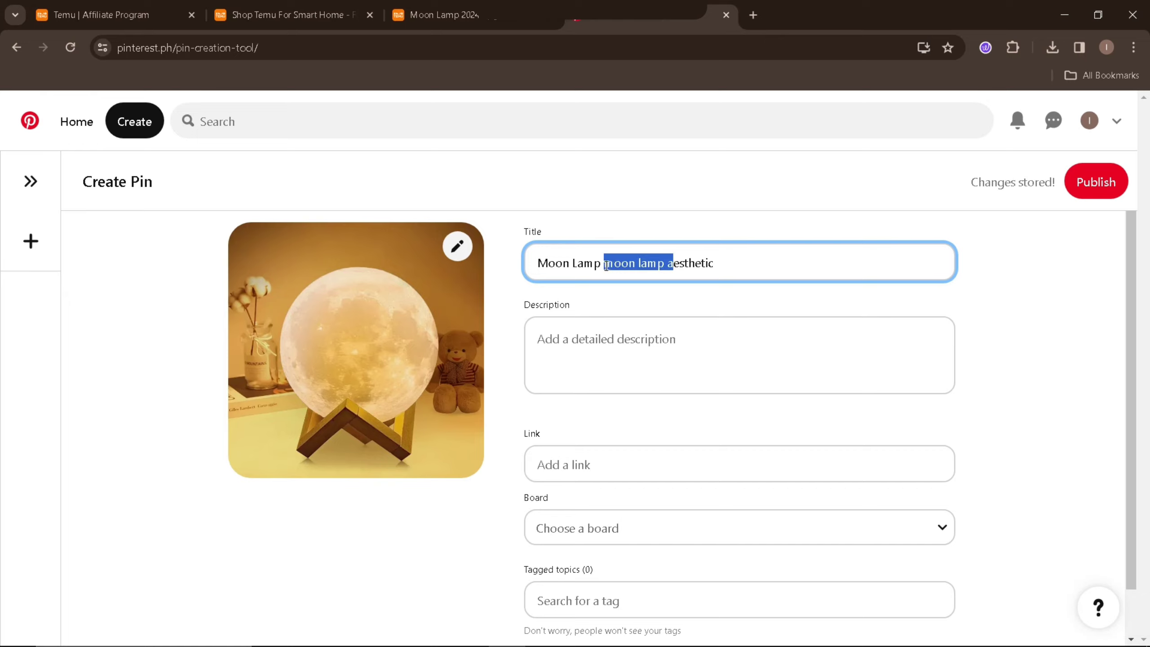
{"action": "type", "text": "A"}
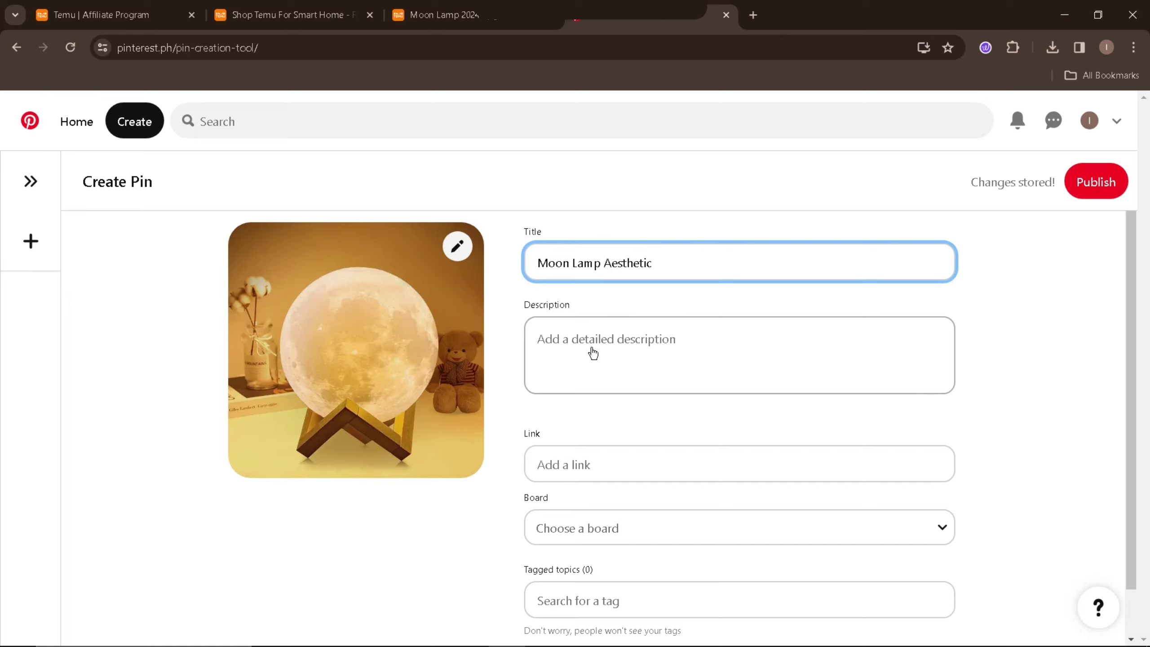
{"action": "left_click", "coordinate": [777, 327]}
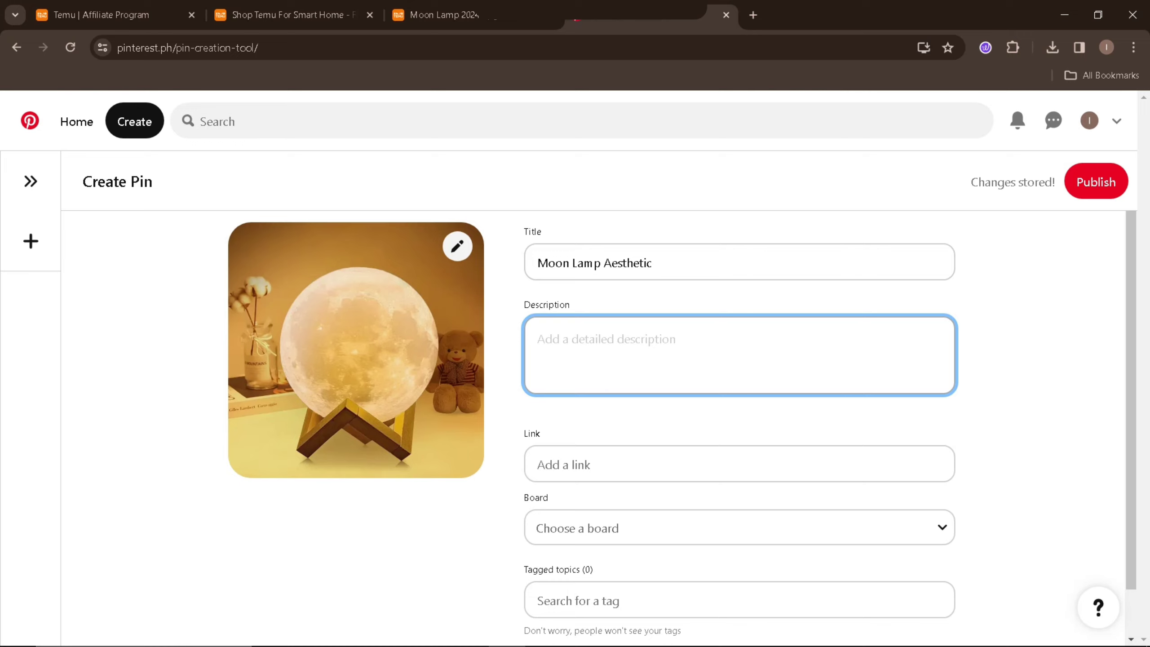
{"action": "type", "text": "This moon lamp is awesome, specially if you love looking at the moon. It can change the ambience of your room. You can get it on temu for only $12. Using my link, you can event get a 30% discount!"}
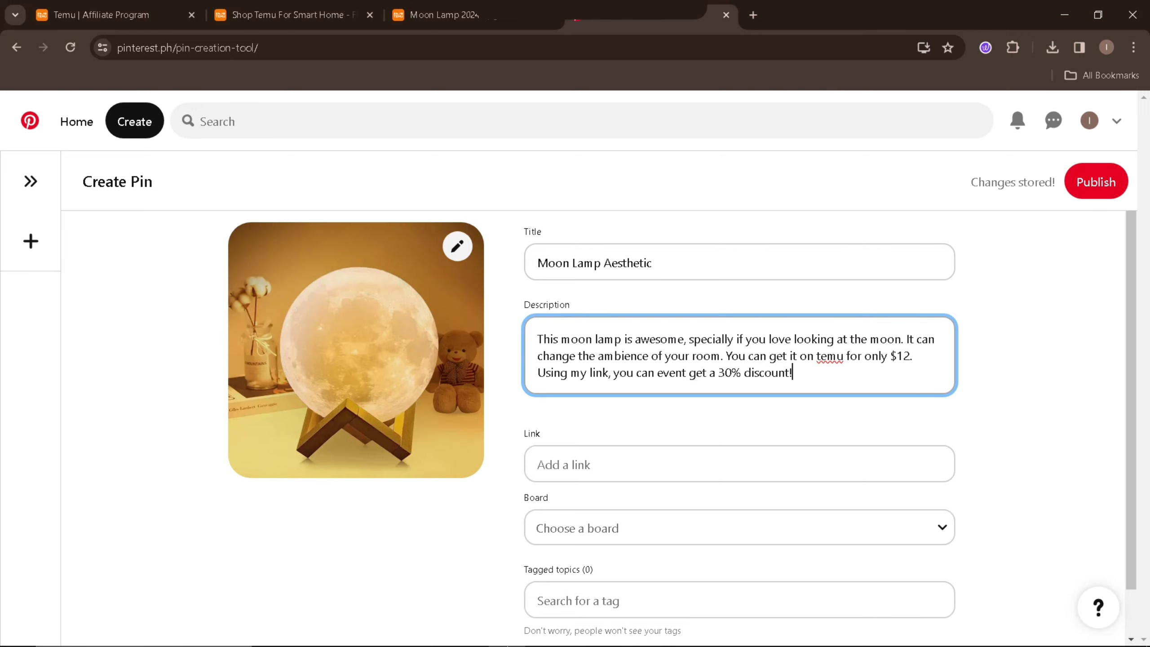
{"action": "key", "text": "Return"}
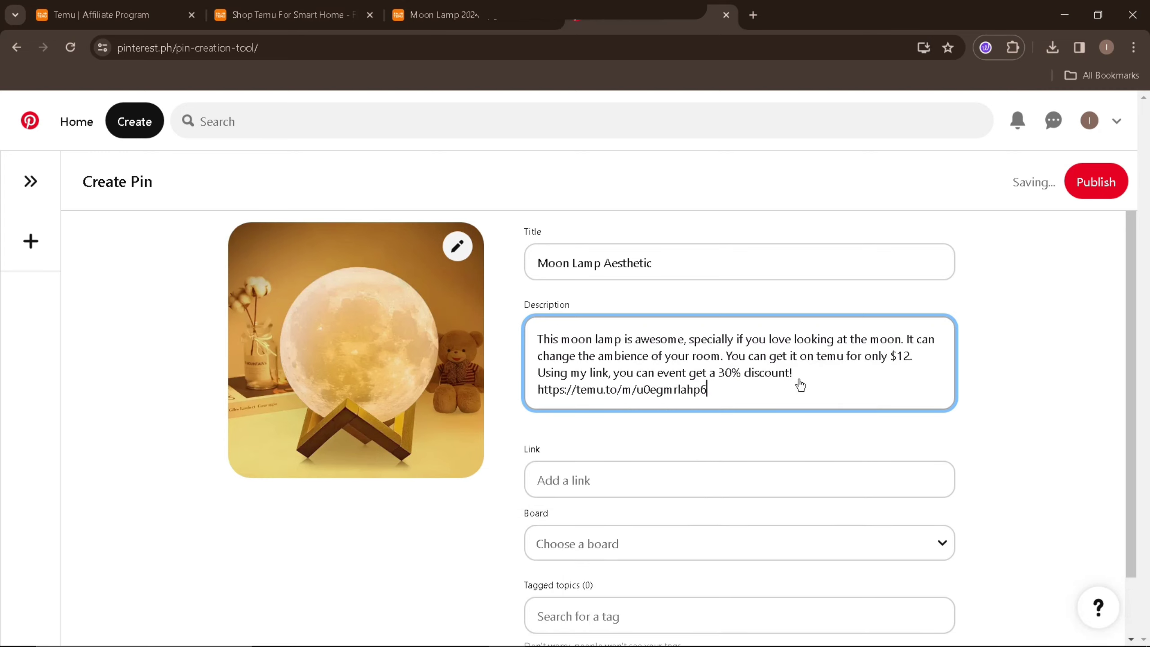
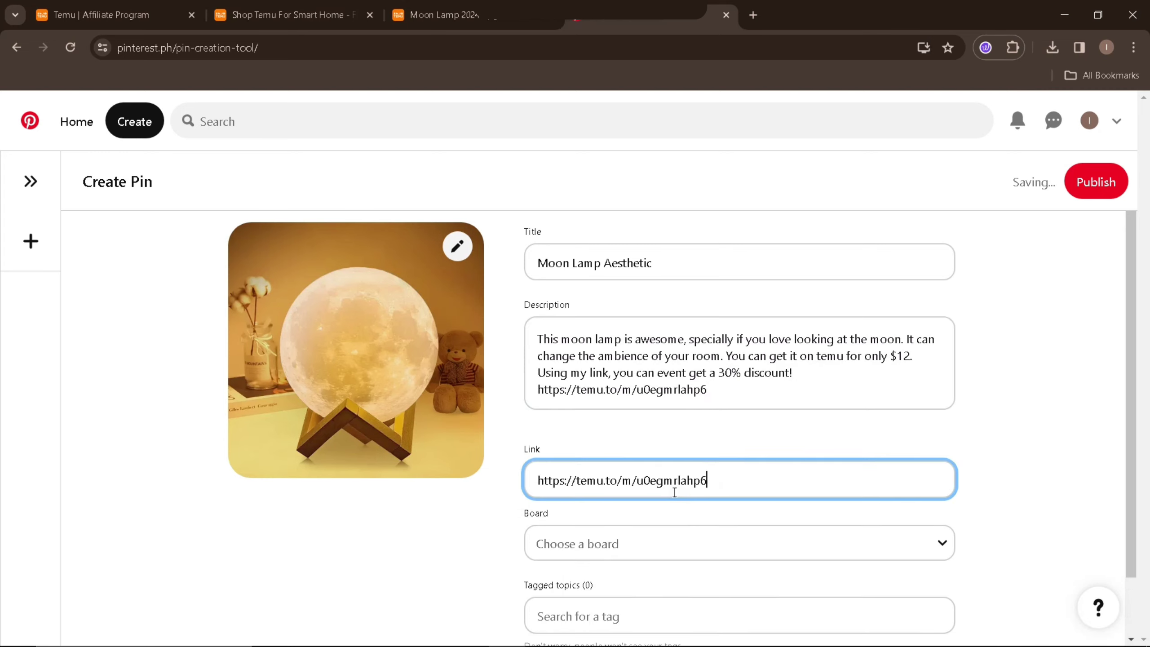
{"action": "left_click", "coordinate": [1039, 493]}
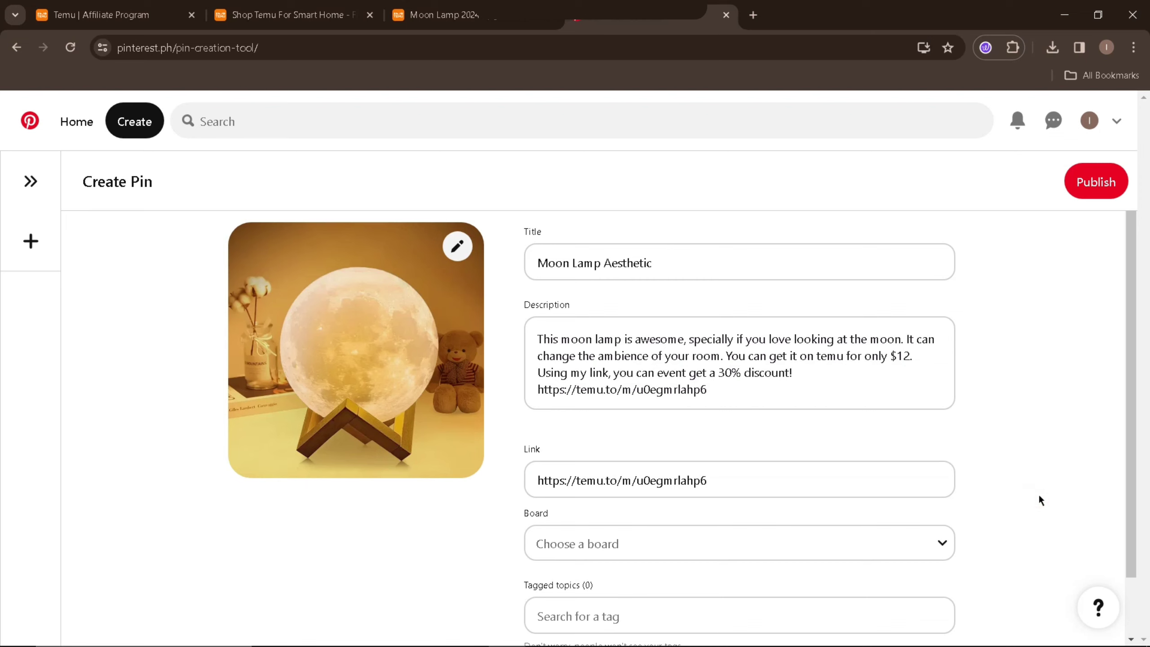
- Leave the board unchosen and tag the pin with the topics Moon and Lamp
{"action": "scroll", "coordinate": [1038, 492], "scroll_direction": "down", "scroll_amount": 1}
{"action": "left_click", "coordinate": [905, 487]}
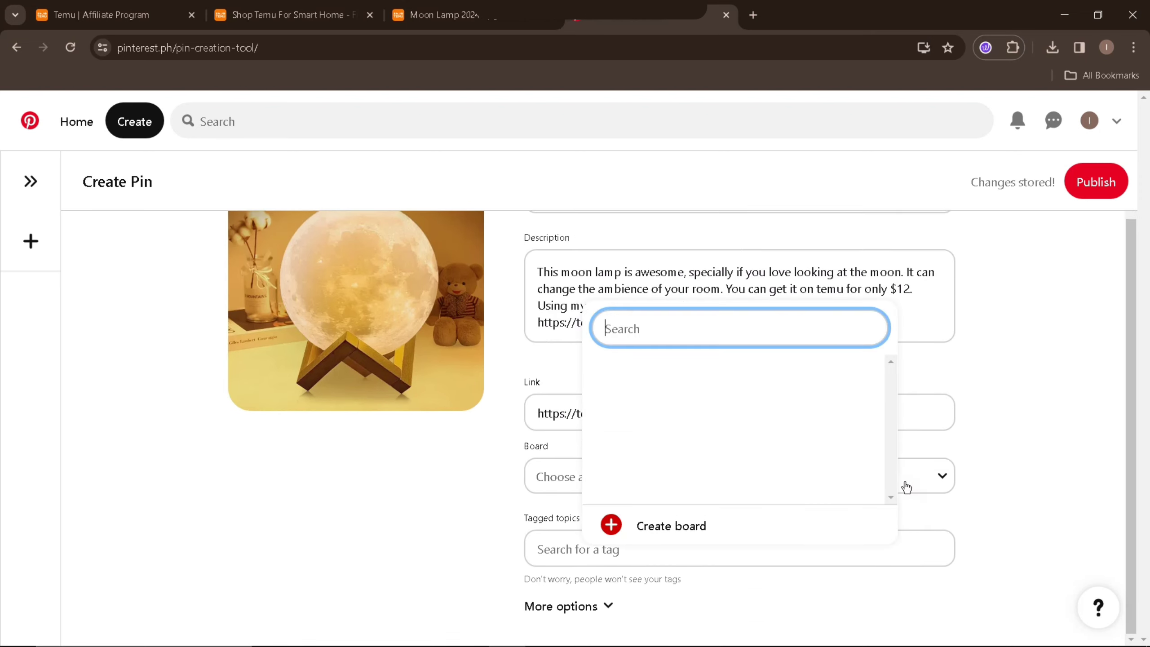
{"action": "left_click", "coordinate": [928, 487]}
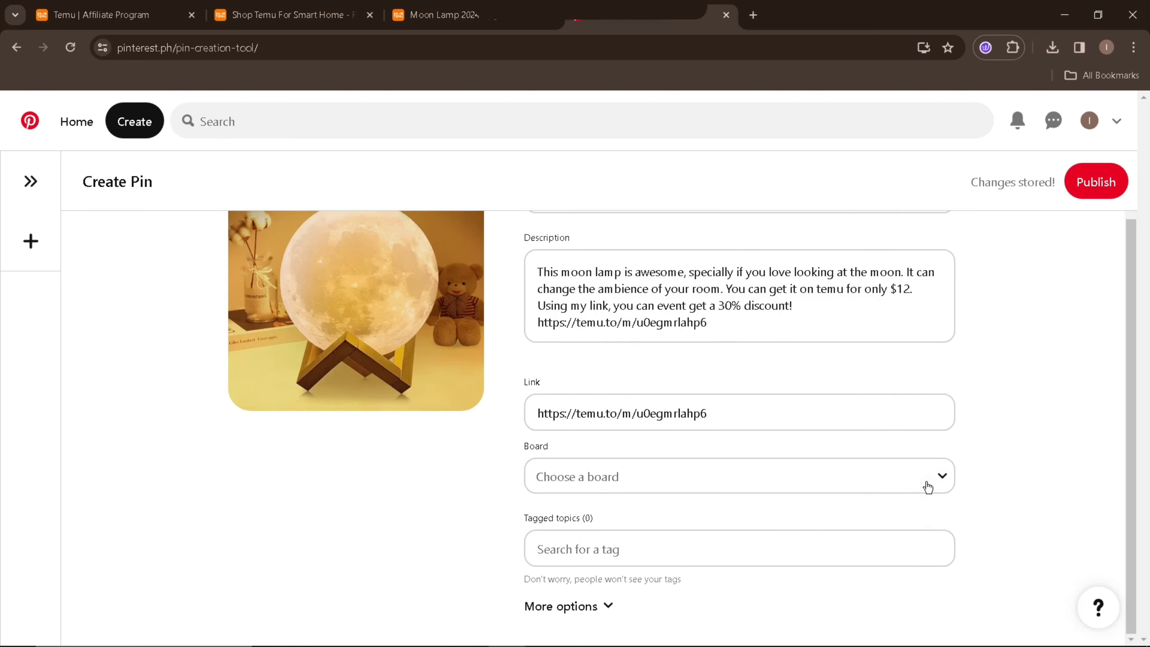
{"action": "left_click", "coordinate": [827, 554]}
{"action": "type", "text": "M"}
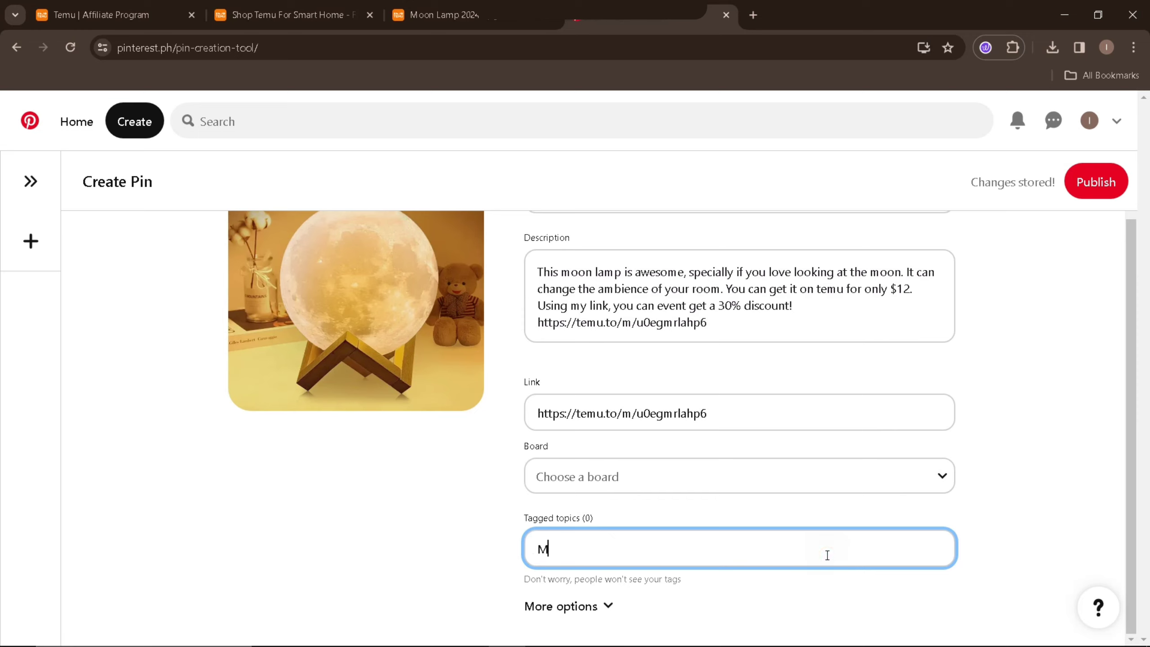
{"action": "type", "text": "oon"}
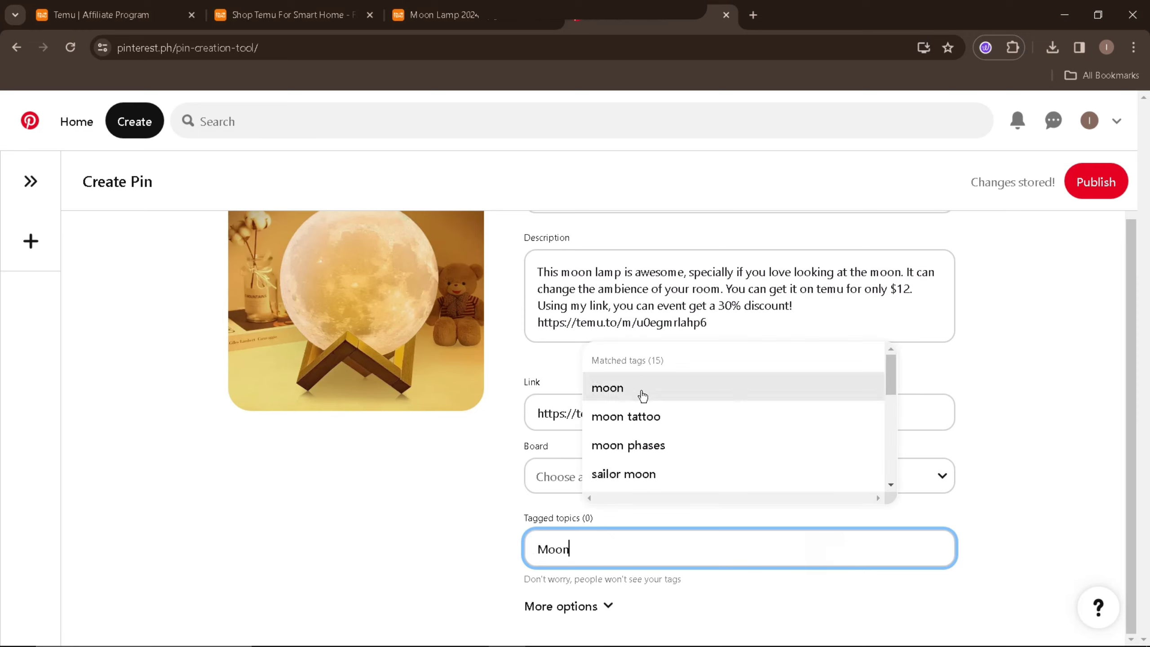
{"action": "left_click", "coordinate": [641, 390]}
{"action": "left_click", "coordinate": [577, 536]}
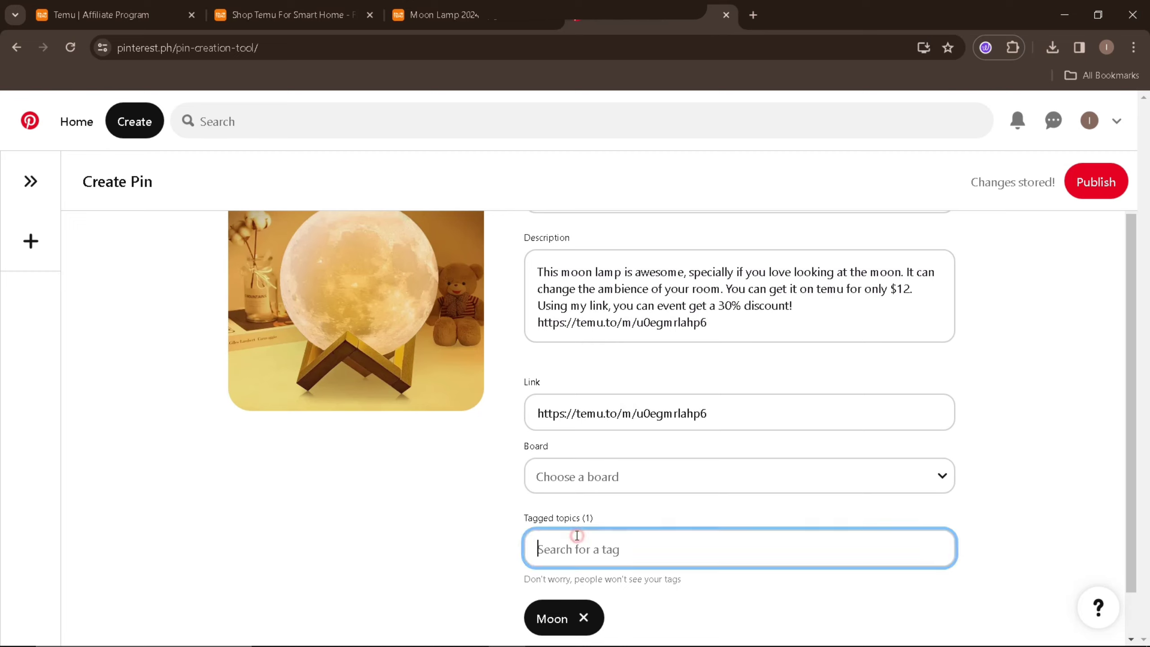
{"action": "type", "text": "Lamp"}
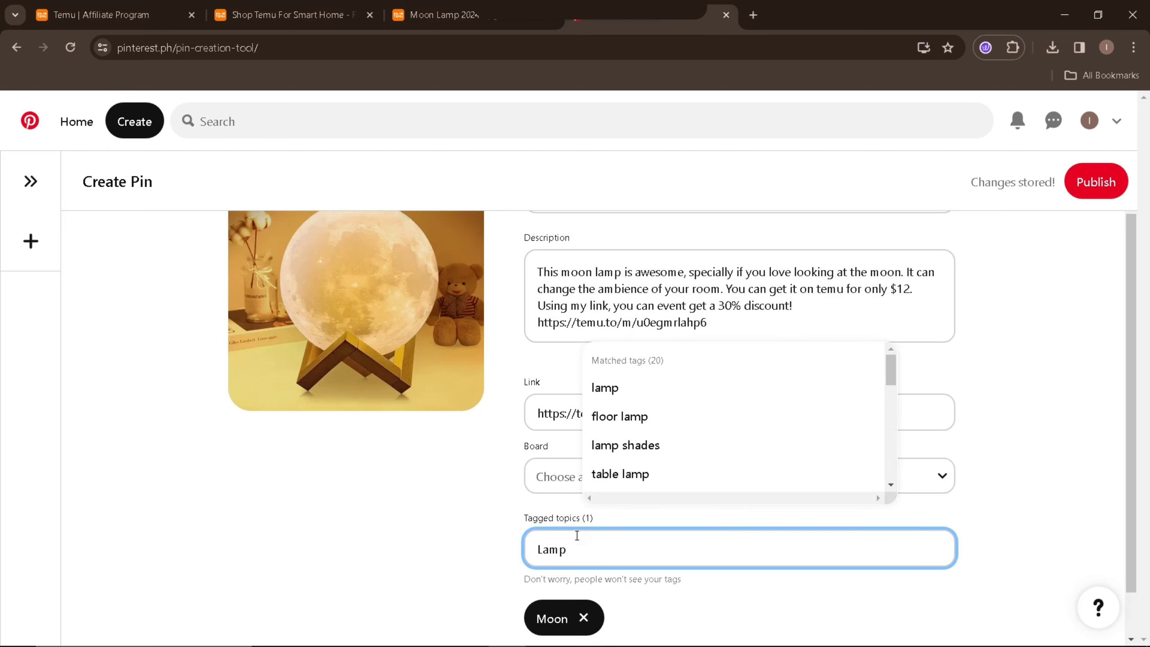
{"action": "left_click", "coordinate": [662, 388]}
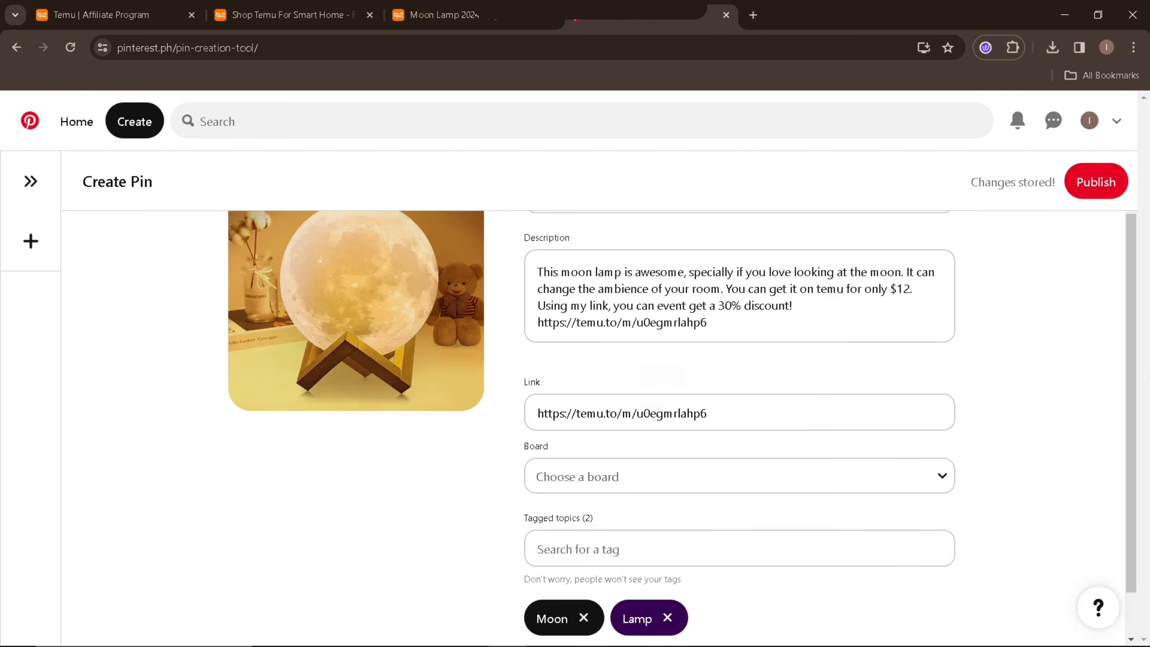
- Expand More options to show comments and similar-products toggles switched on
{"action": "scroll", "coordinate": [1148, 465], "scroll_direction": "down", "scroll_amount": 2}
{"action": "left_click", "coordinate": [609, 604]}
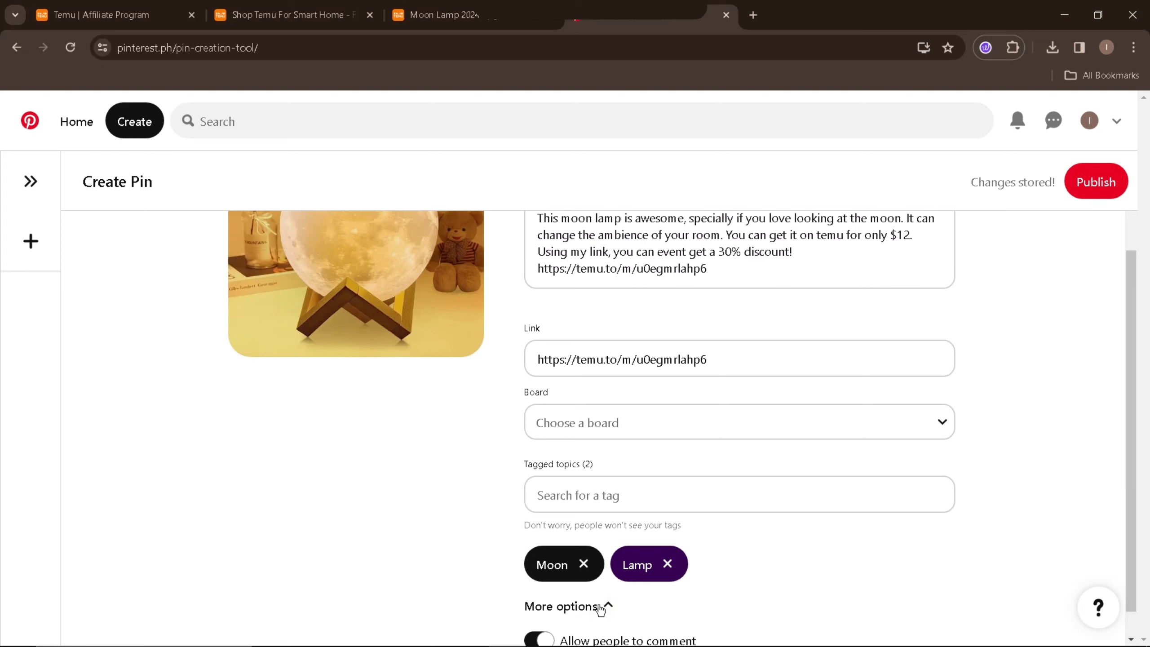
{"action": "scroll", "coordinate": [1129, 398], "scroll_direction": "down", "scroll_amount": 2}
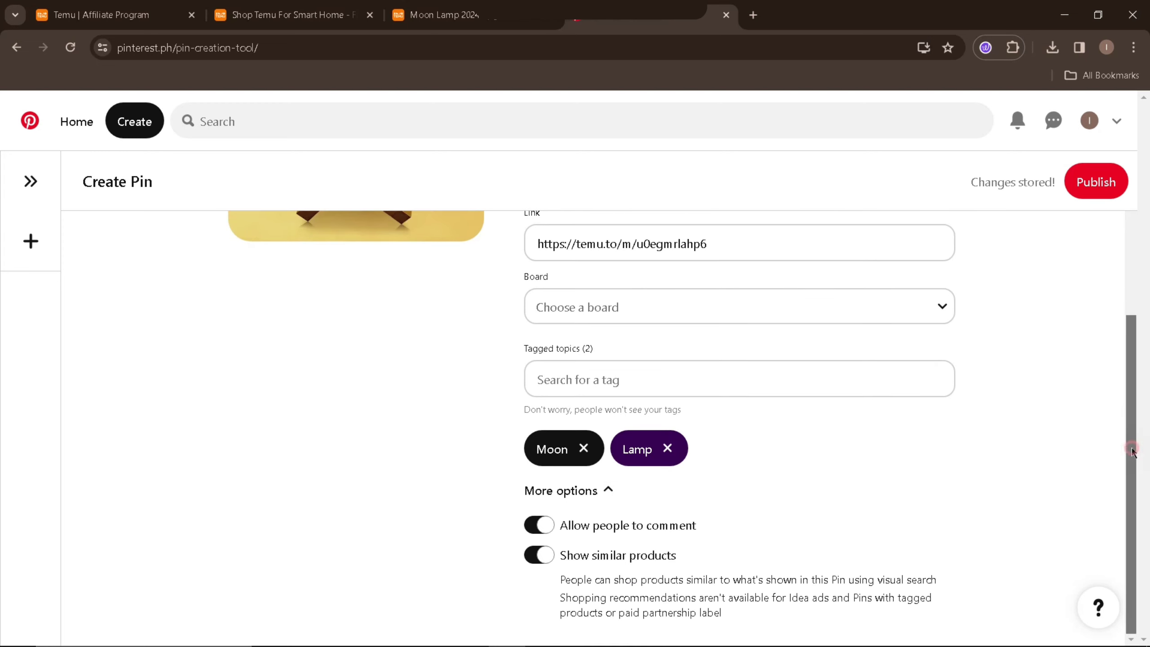
{"action": "left_click_drag", "start_coordinate": [1132, 453], "coordinate": [1142, 199]}
- Publish the moon lamp pin, then search Pinterest for 'moon lamp aesthetic' and scroll the results
{"action": "left_click", "coordinate": [1098, 190]}
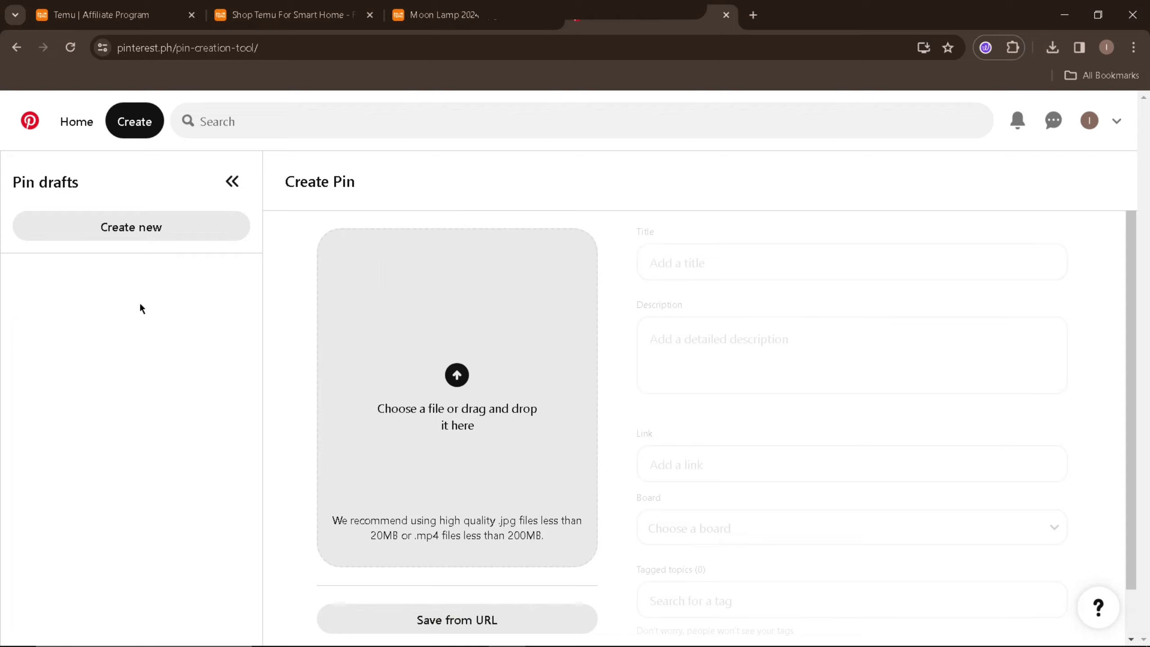
{"action": "left_click", "coordinate": [233, 182]}
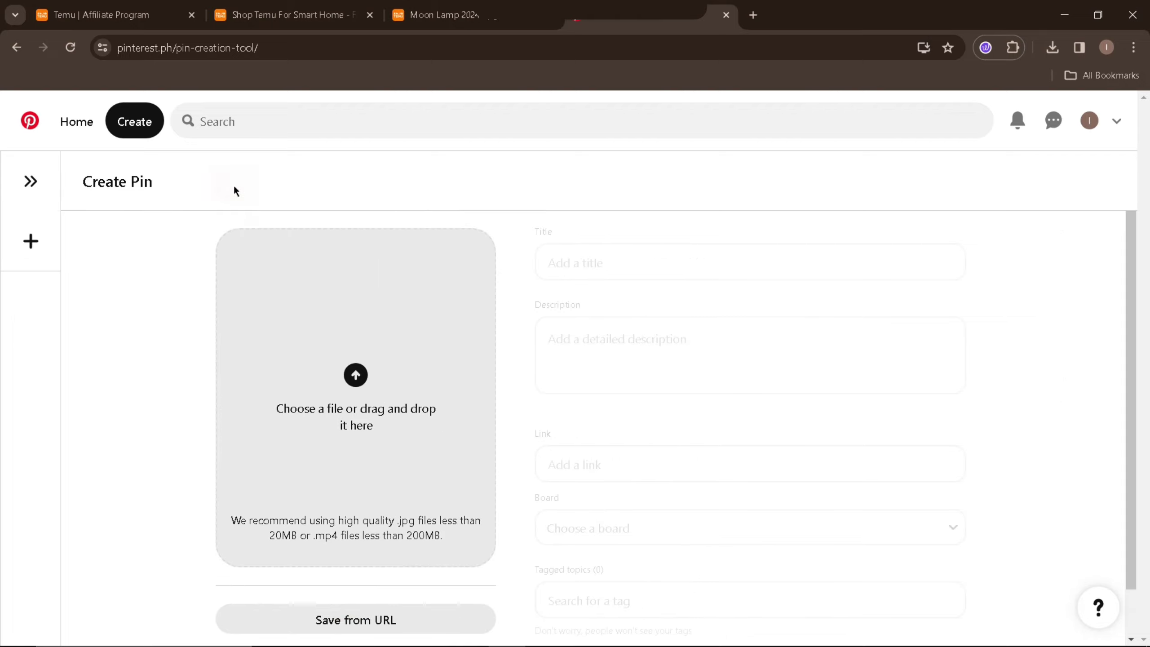
{"action": "left_click", "coordinate": [673, 121]}
{"action": "type", "text": "moon"}
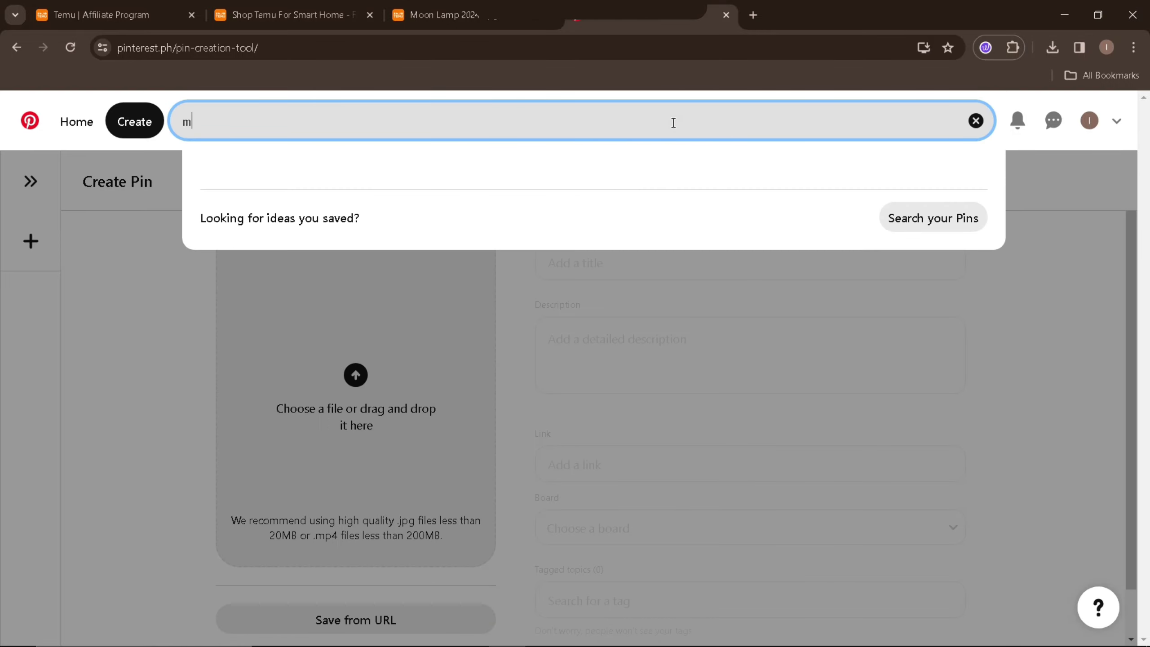
{"action": "type", "text": " lamp aesth"}
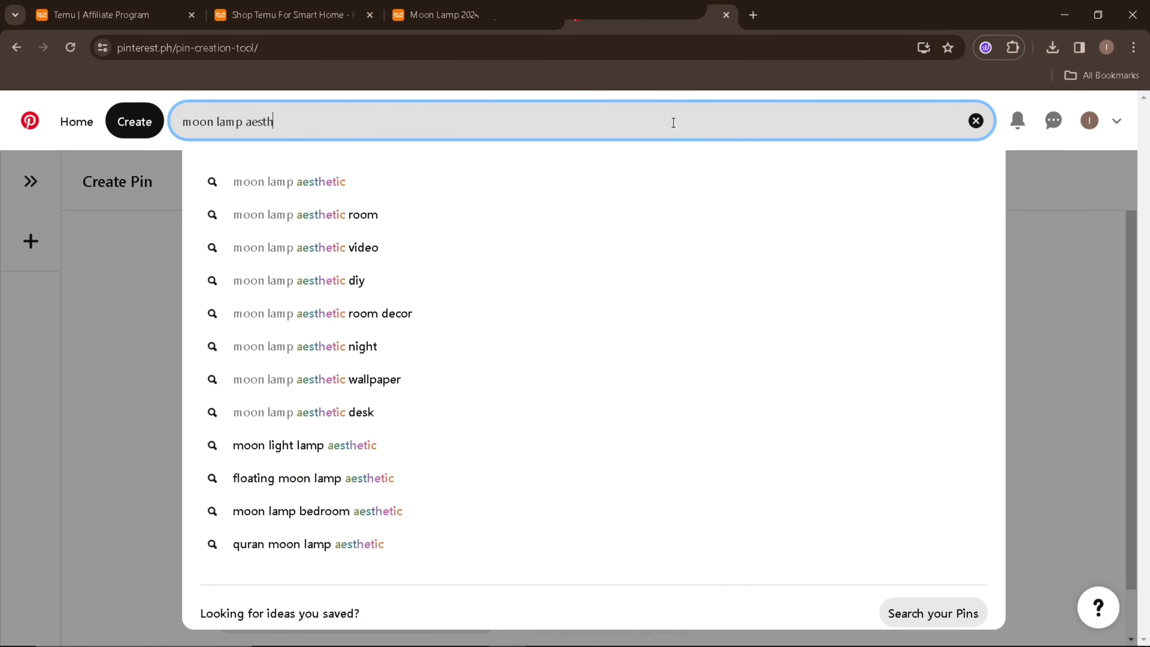
{"action": "key", "text": "Down"}
{"action": "key", "text": "Return"}
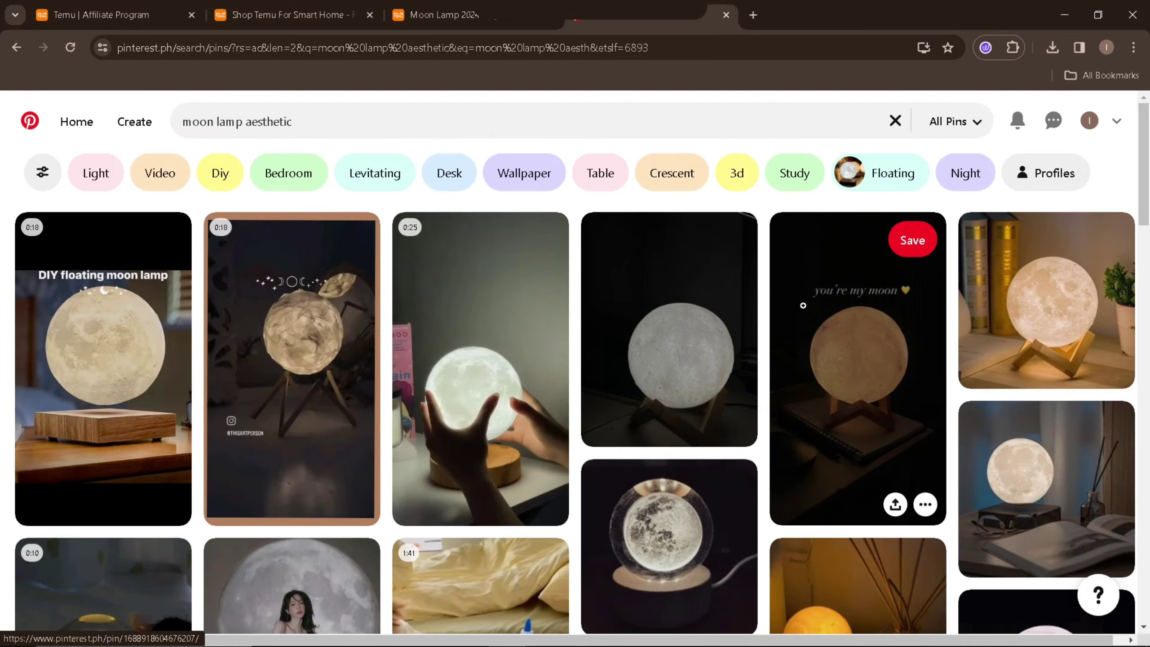
{"action": "scroll", "coordinate": [1041, 363], "scroll_direction": "down", "scroll_amount": 10}
{"action": "scroll", "coordinate": [575, 417], "scroll_direction": "down", "scroll_amount": 5}
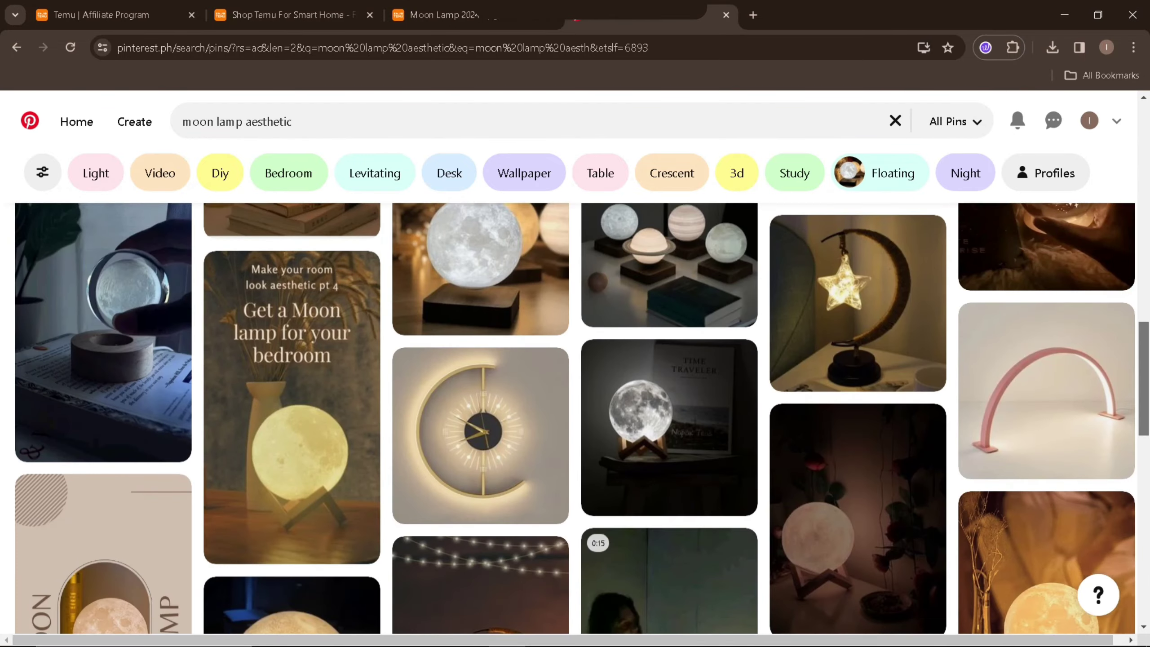